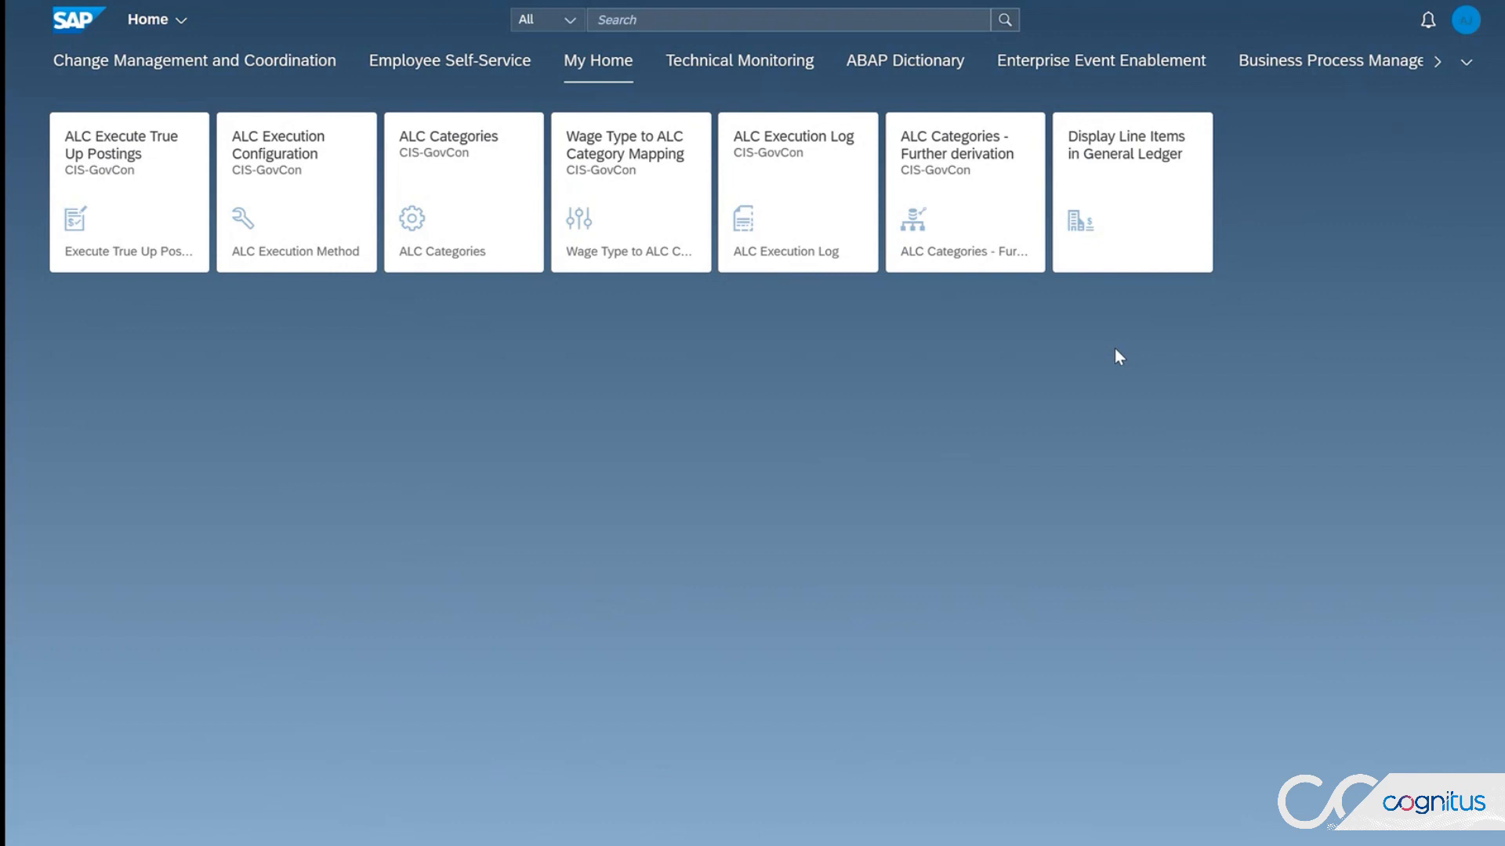
Step: Open Display Line Items in General Ledger and load the line items with the saved filter view TIME Posting - Sep 23
{"action": "left_click", "coordinate": [1137, 172]}
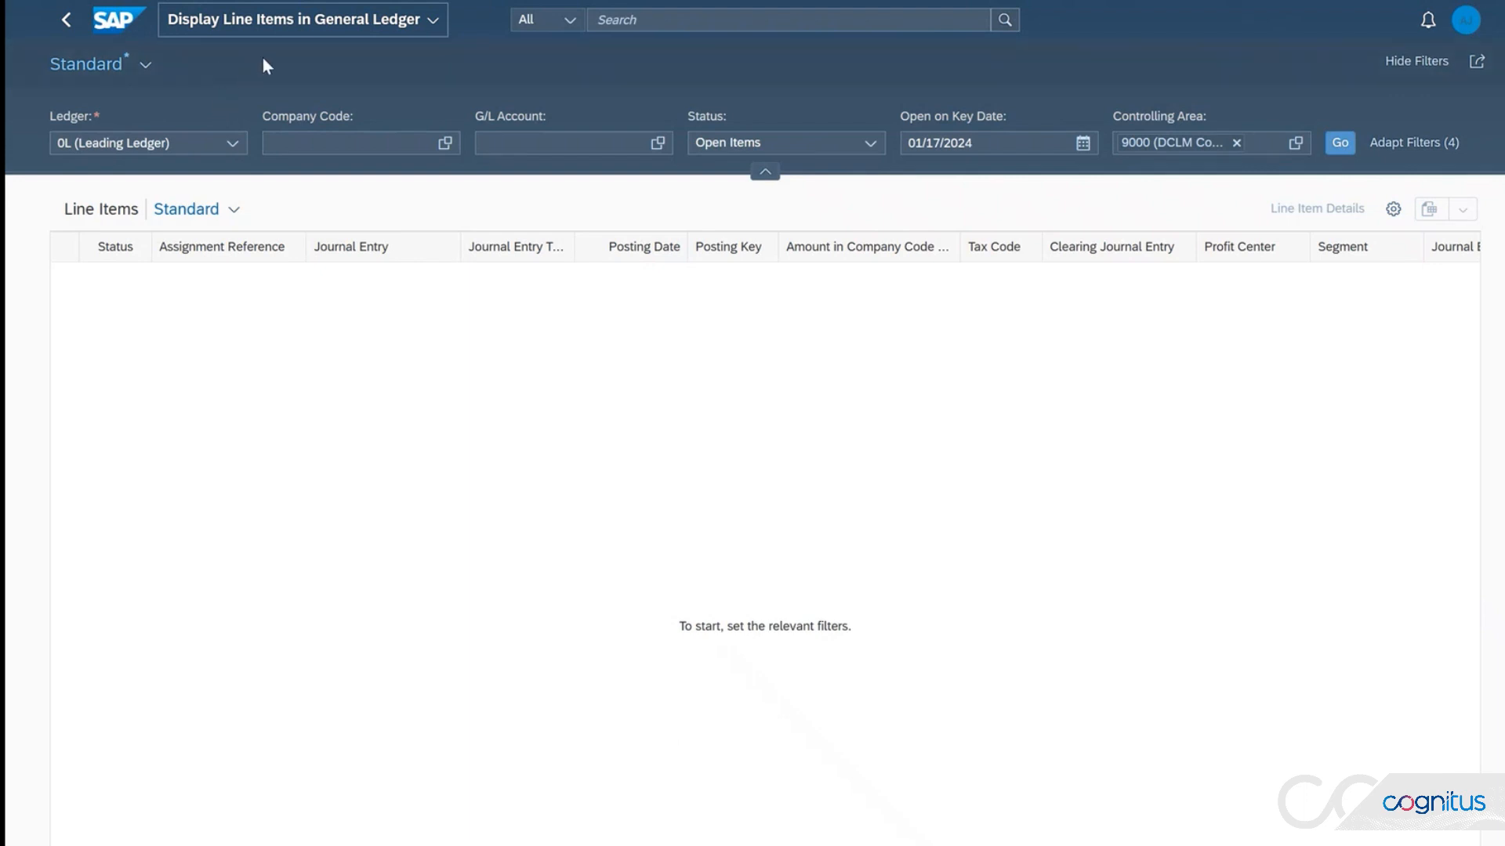
{"action": "left_click", "coordinate": [145, 66]}
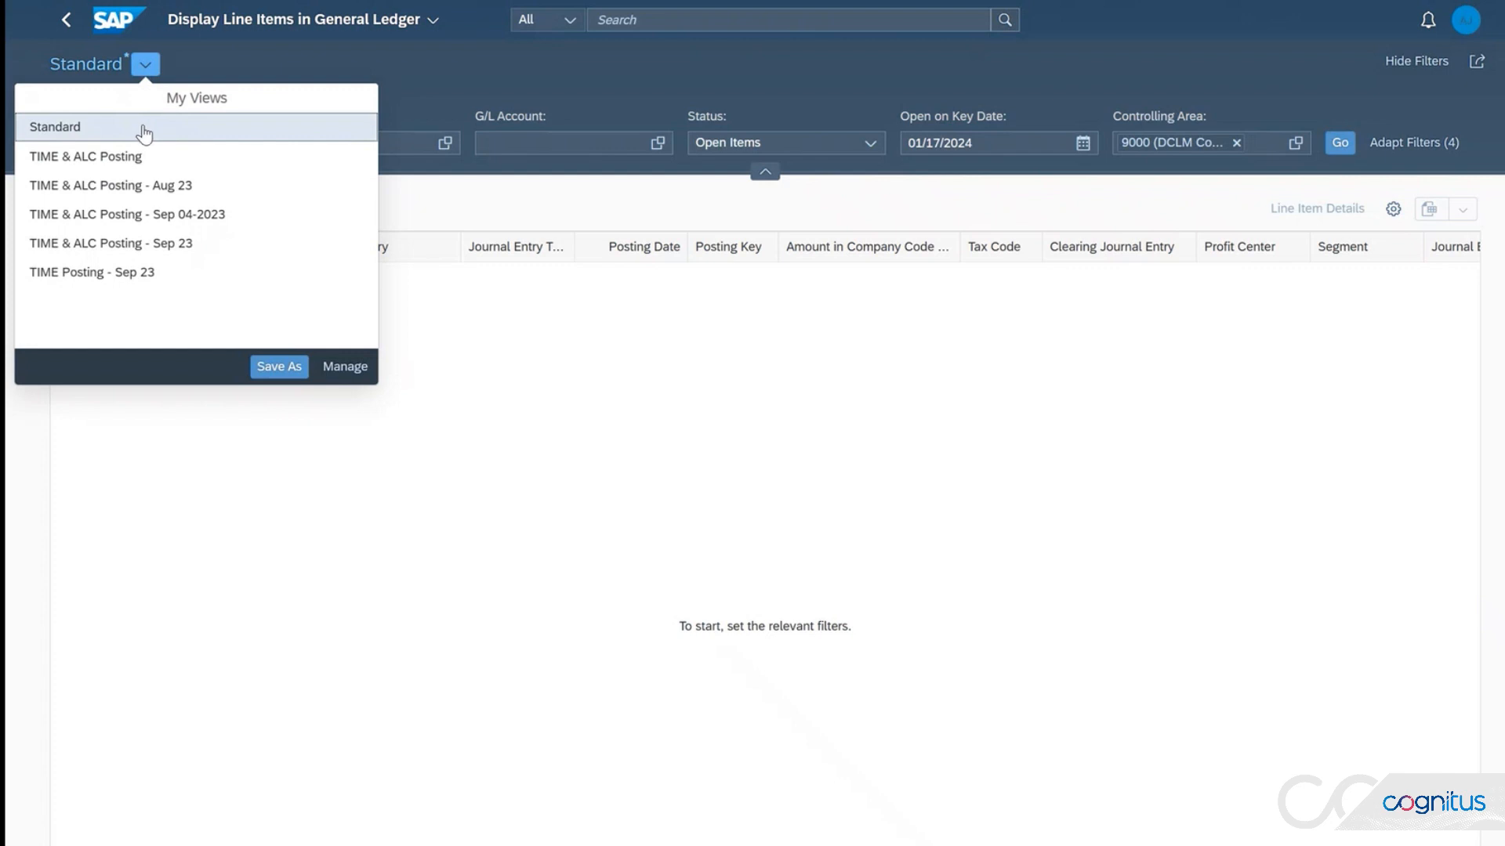
{"action": "left_click", "coordinate": [107, 280]}
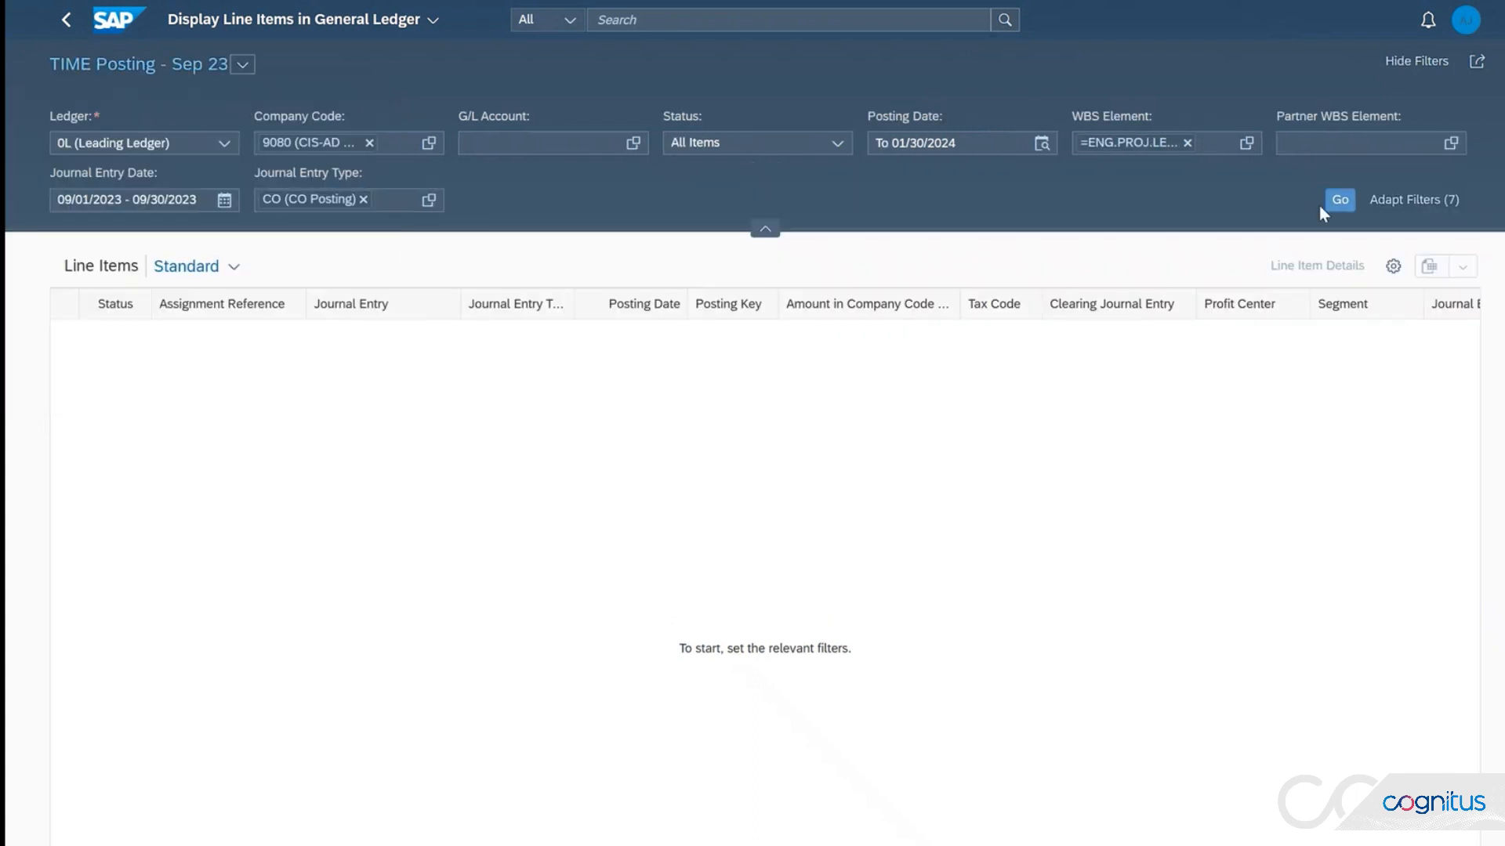
{"action": "left_click", "coordinate": [1333, 200]}
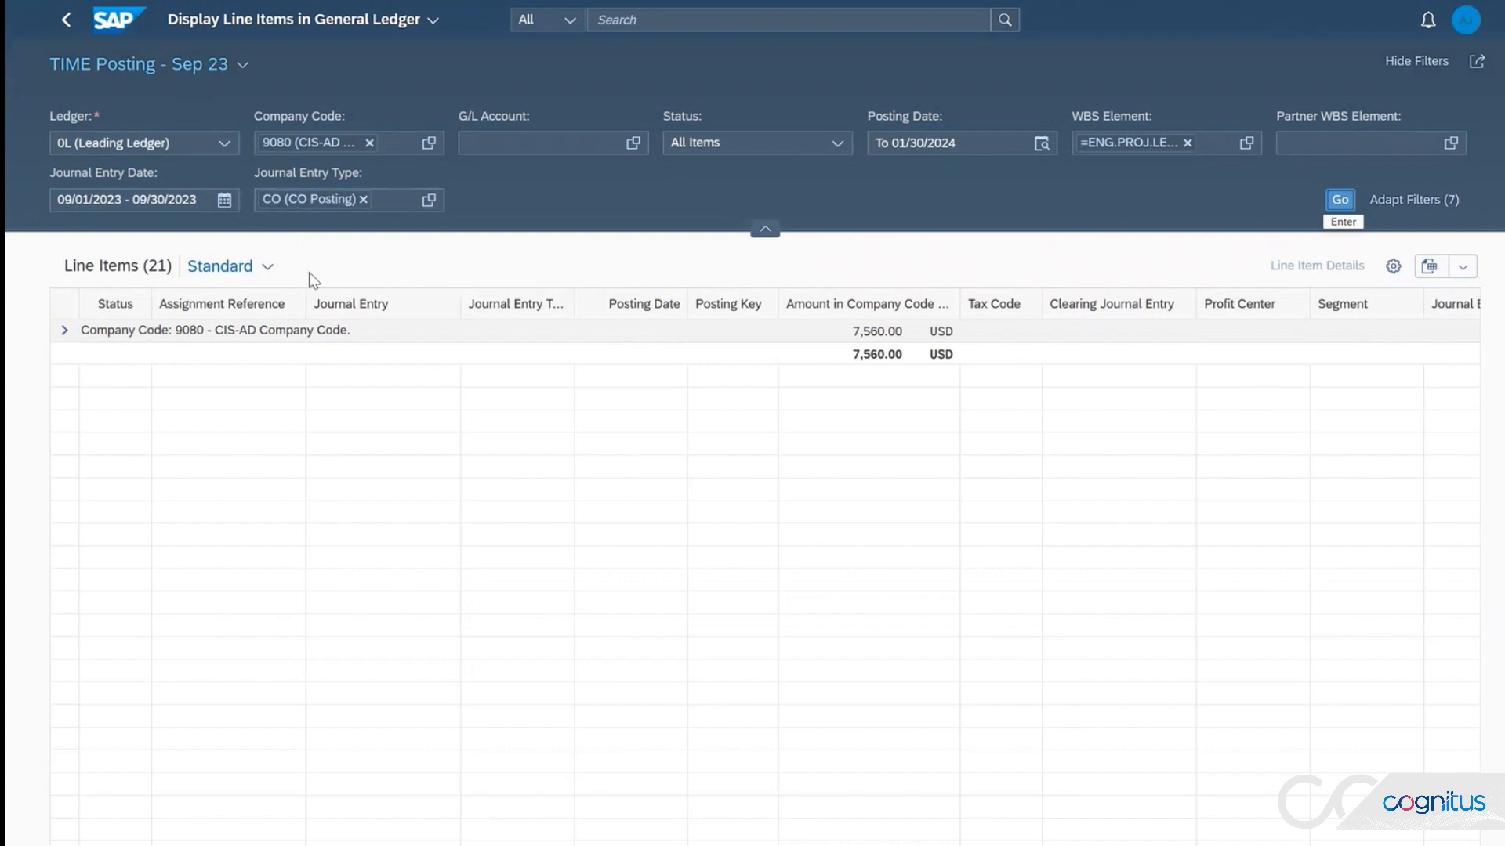
Step: Apply the Proj-WBS-Person layout to the line items and check the company code amount of the first entry
{"action": "left_click", "coordinate": [268, 267]}
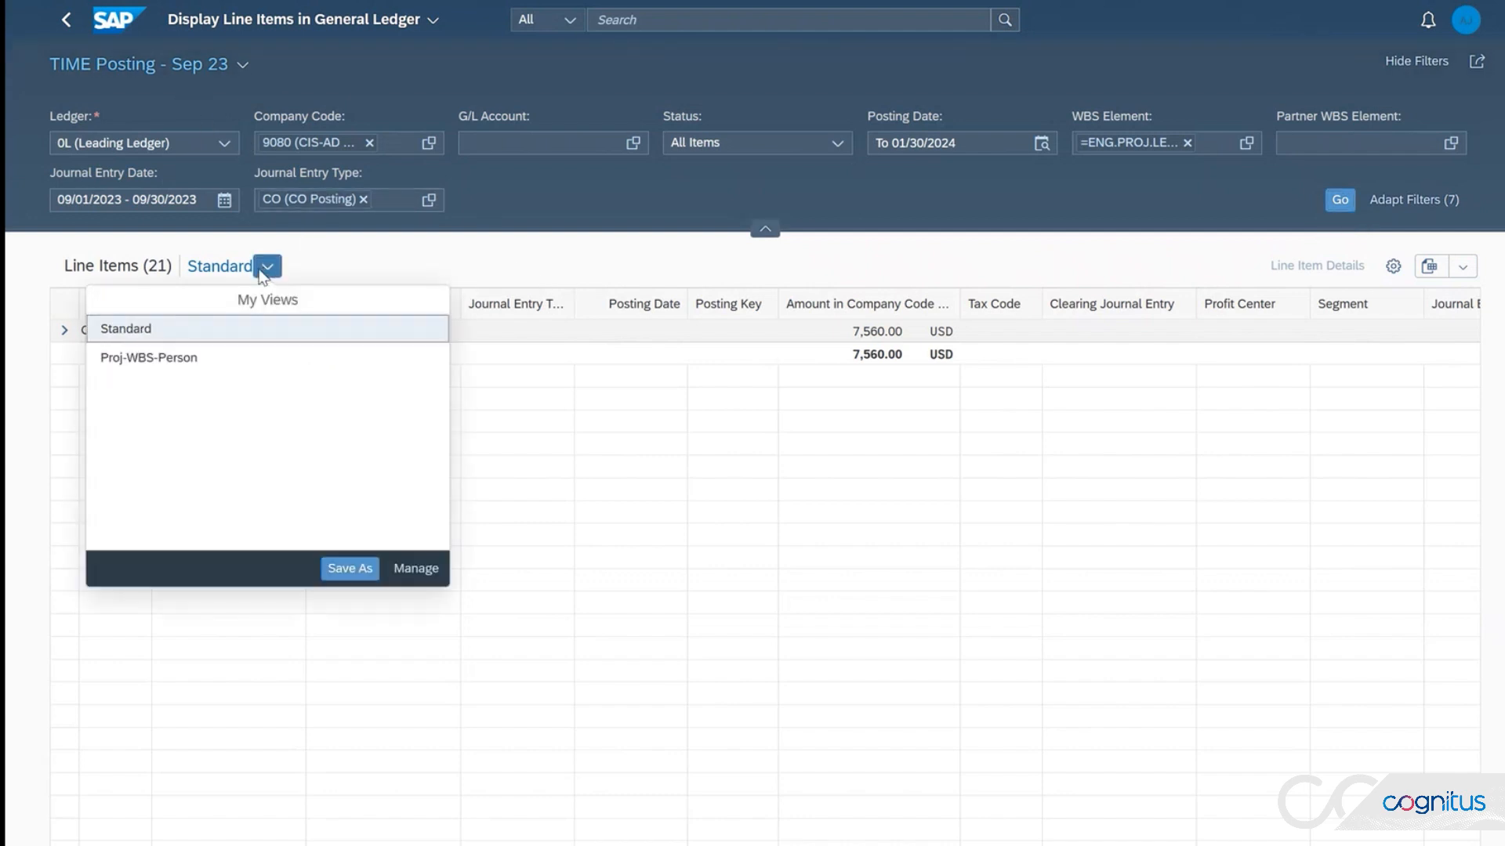
{"action": "left_click", "coordinate": [152, 368]}
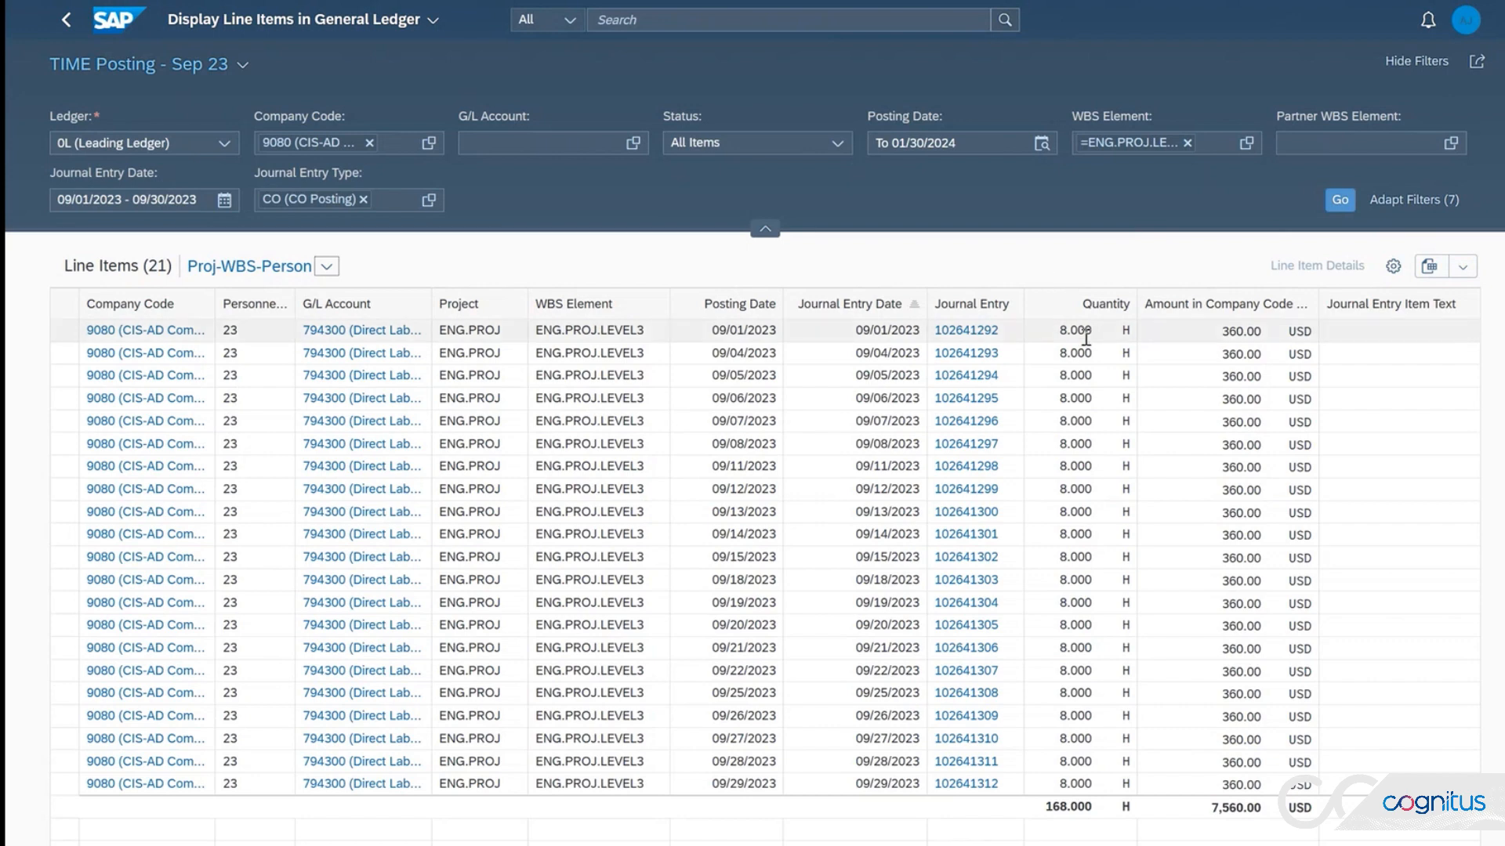
{"action": "left_click_drag", "start_coordinate": [1221, 333], "coordinate": [1263, 331]}
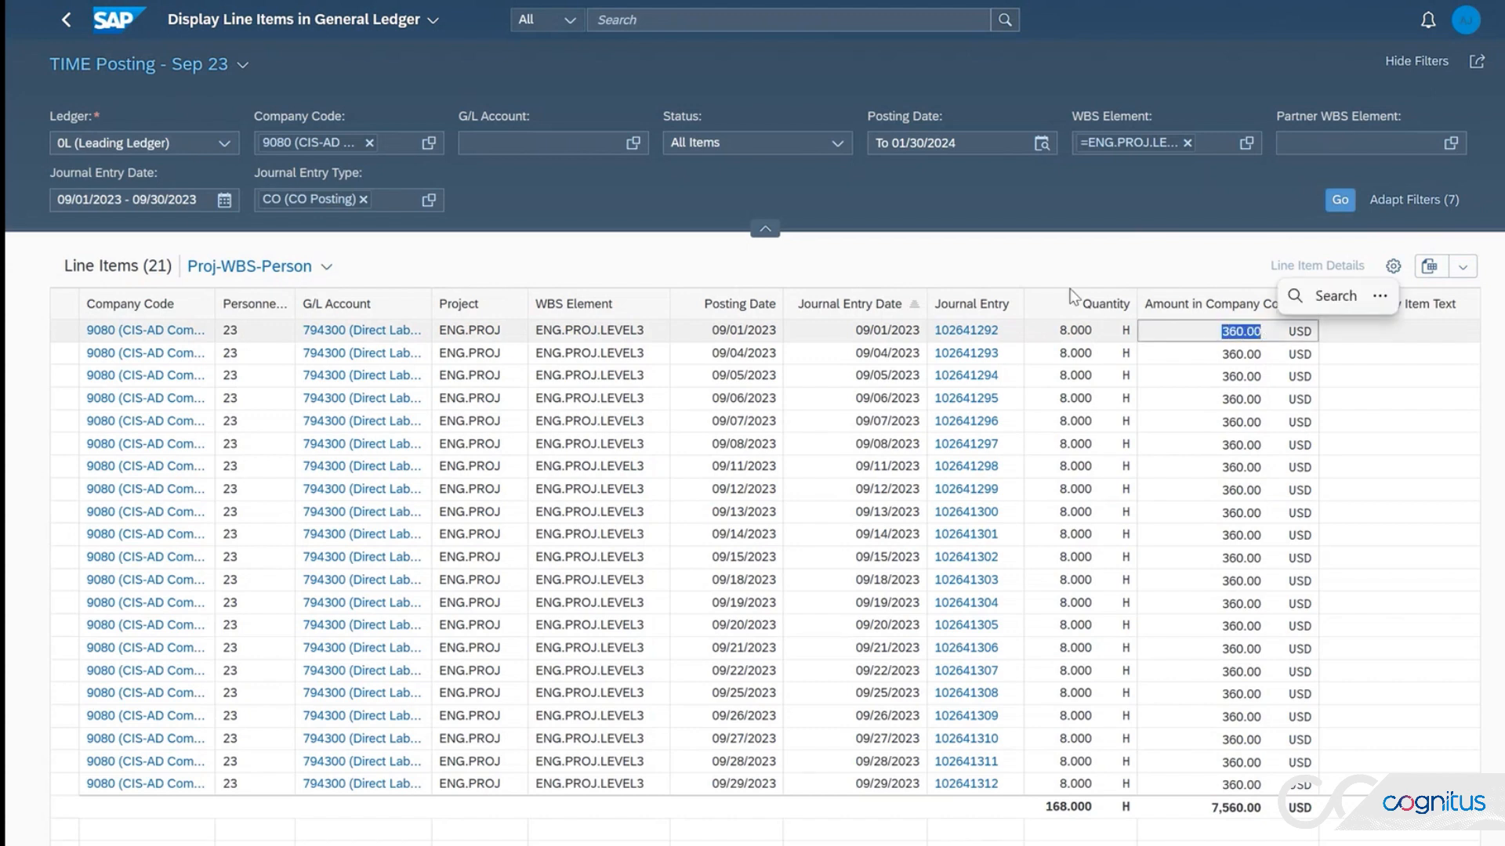
{"action": "left_click", "coordinate": [1012, 271]}
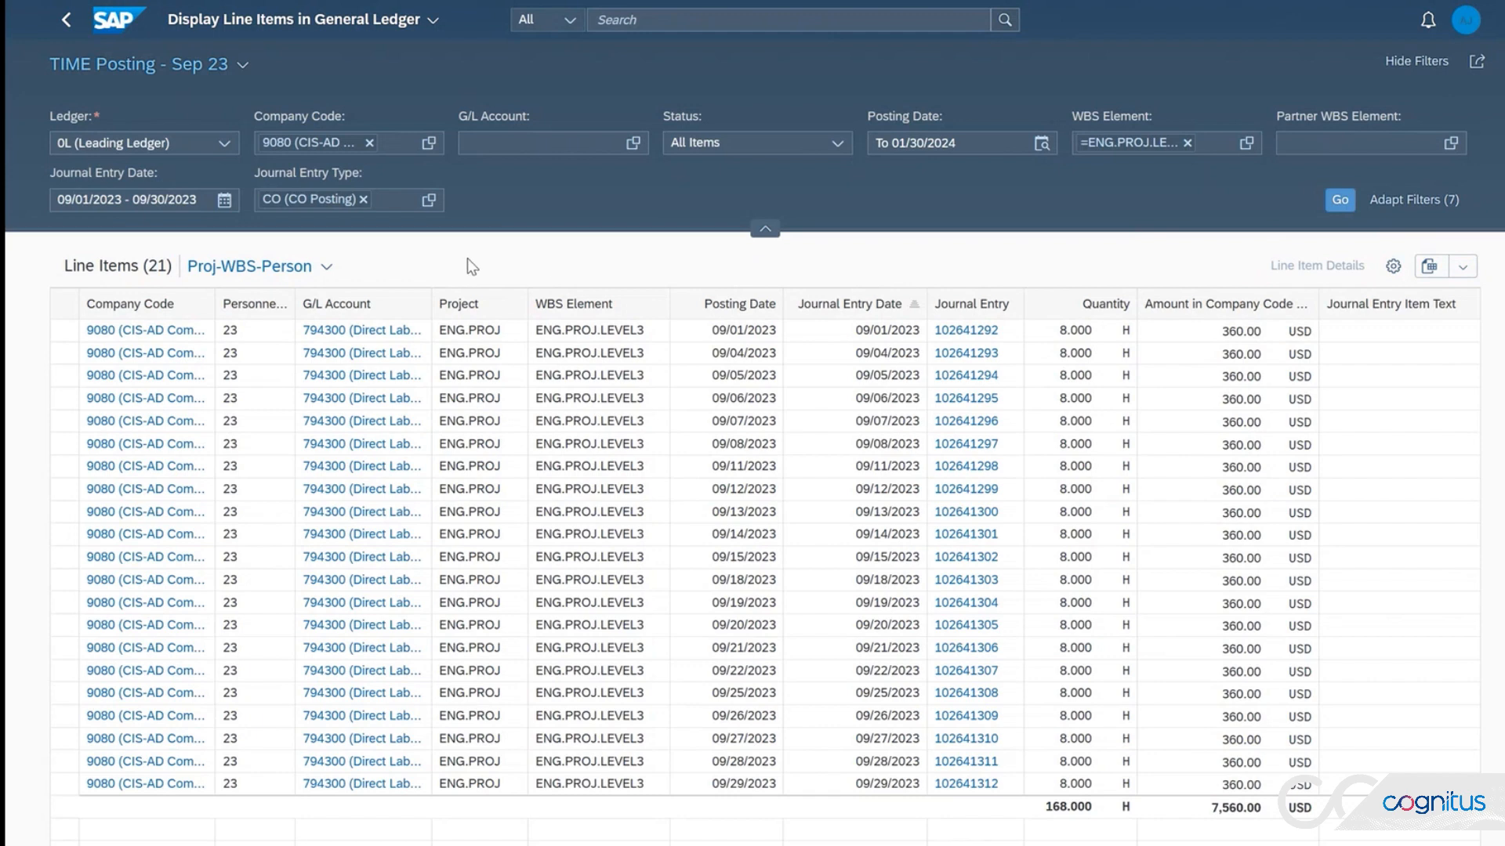
Step: Return to the home page, open ALC Execute True Up Postings and load the variant ALC_SEP23_TEST
{"action": "left_click", "coordinate": [67, 29]}
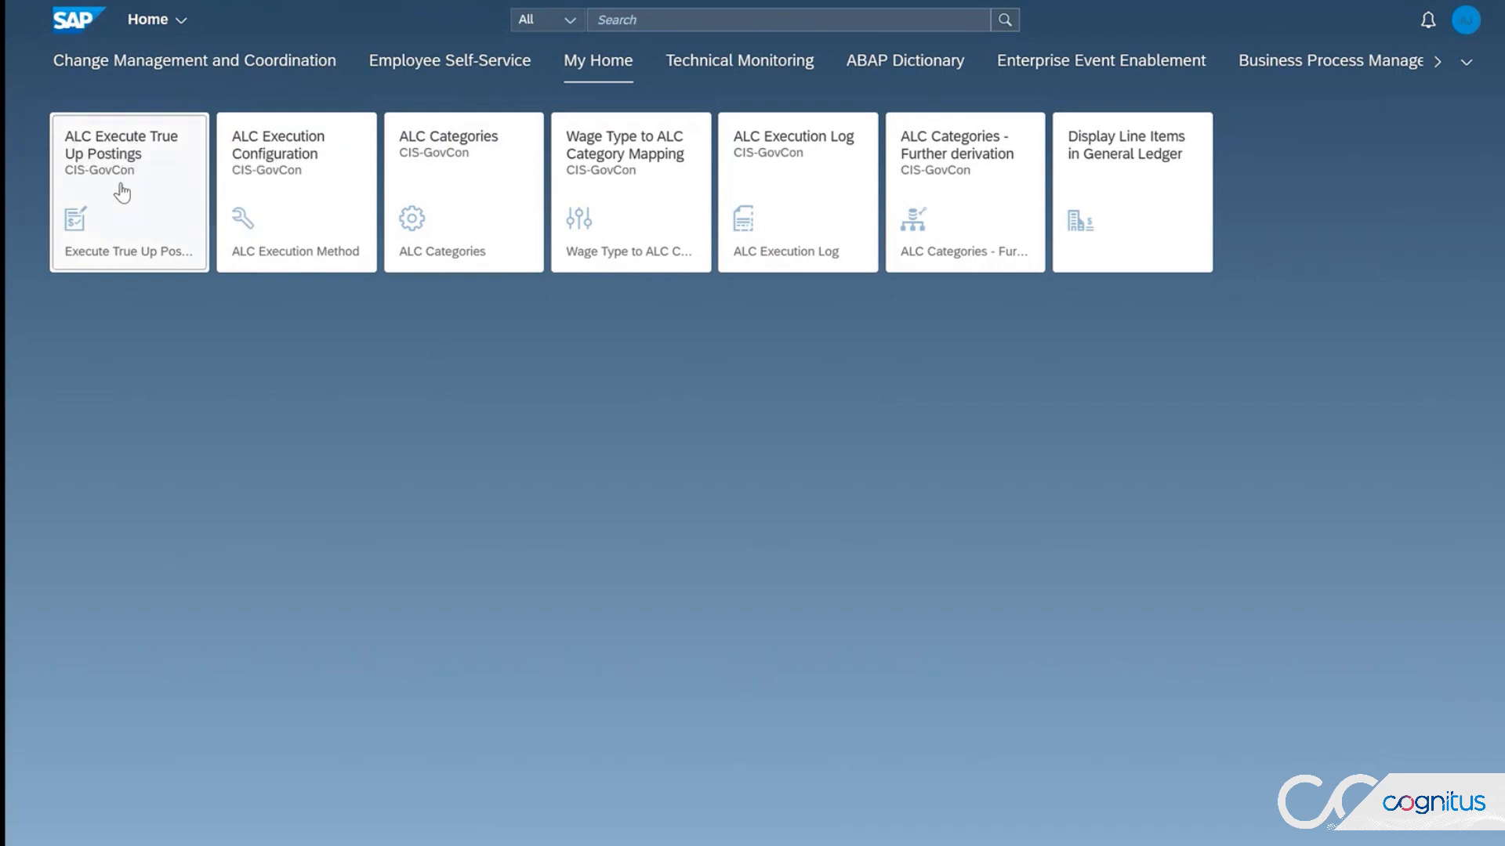
{"action": "left_click", "coordinate": [179, 259]}
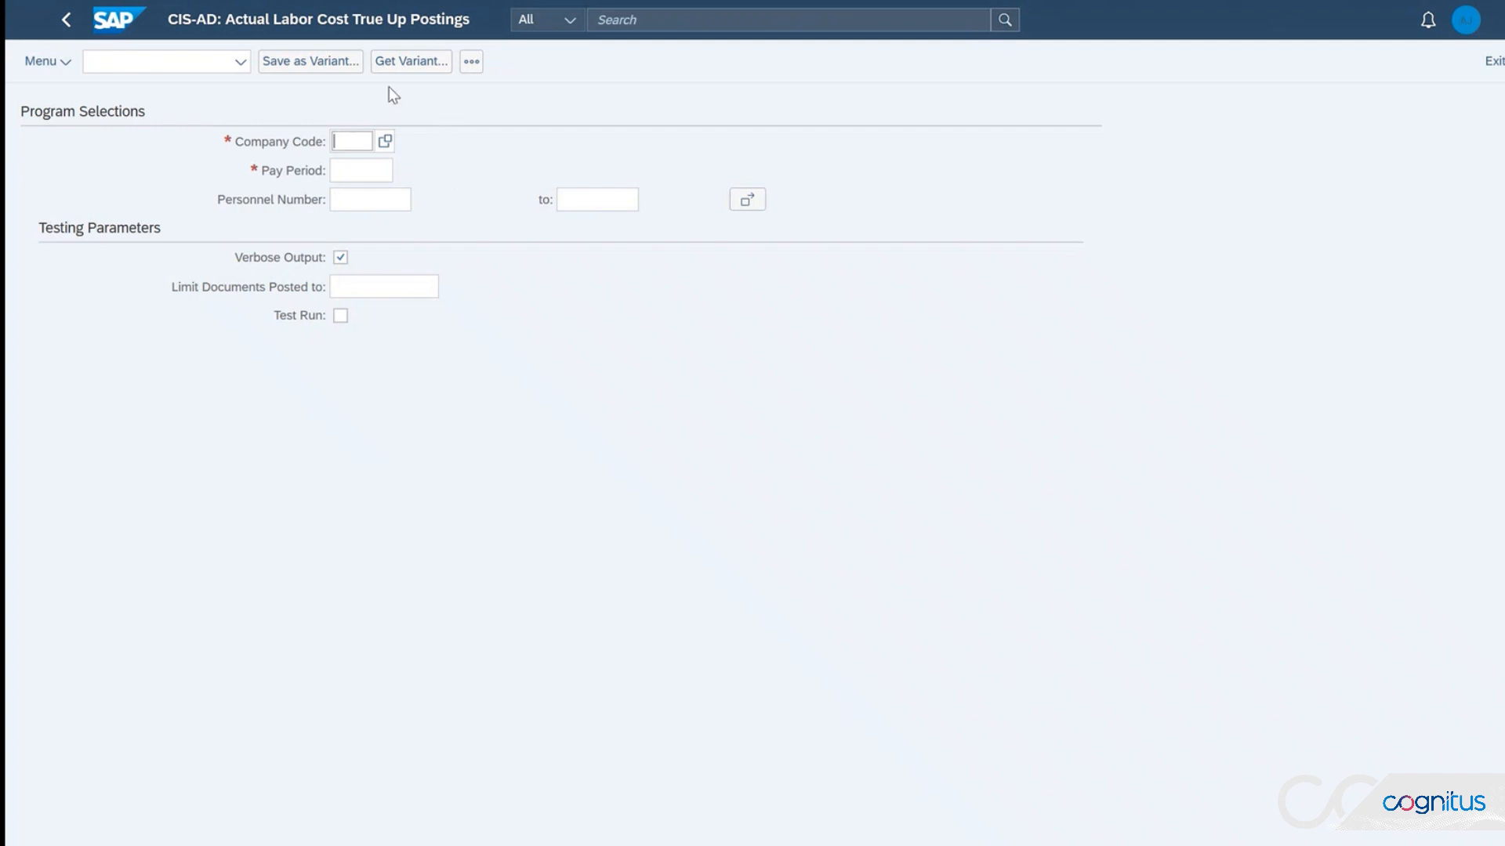
{"action": "left_click", "coordinate": [424, 59]}
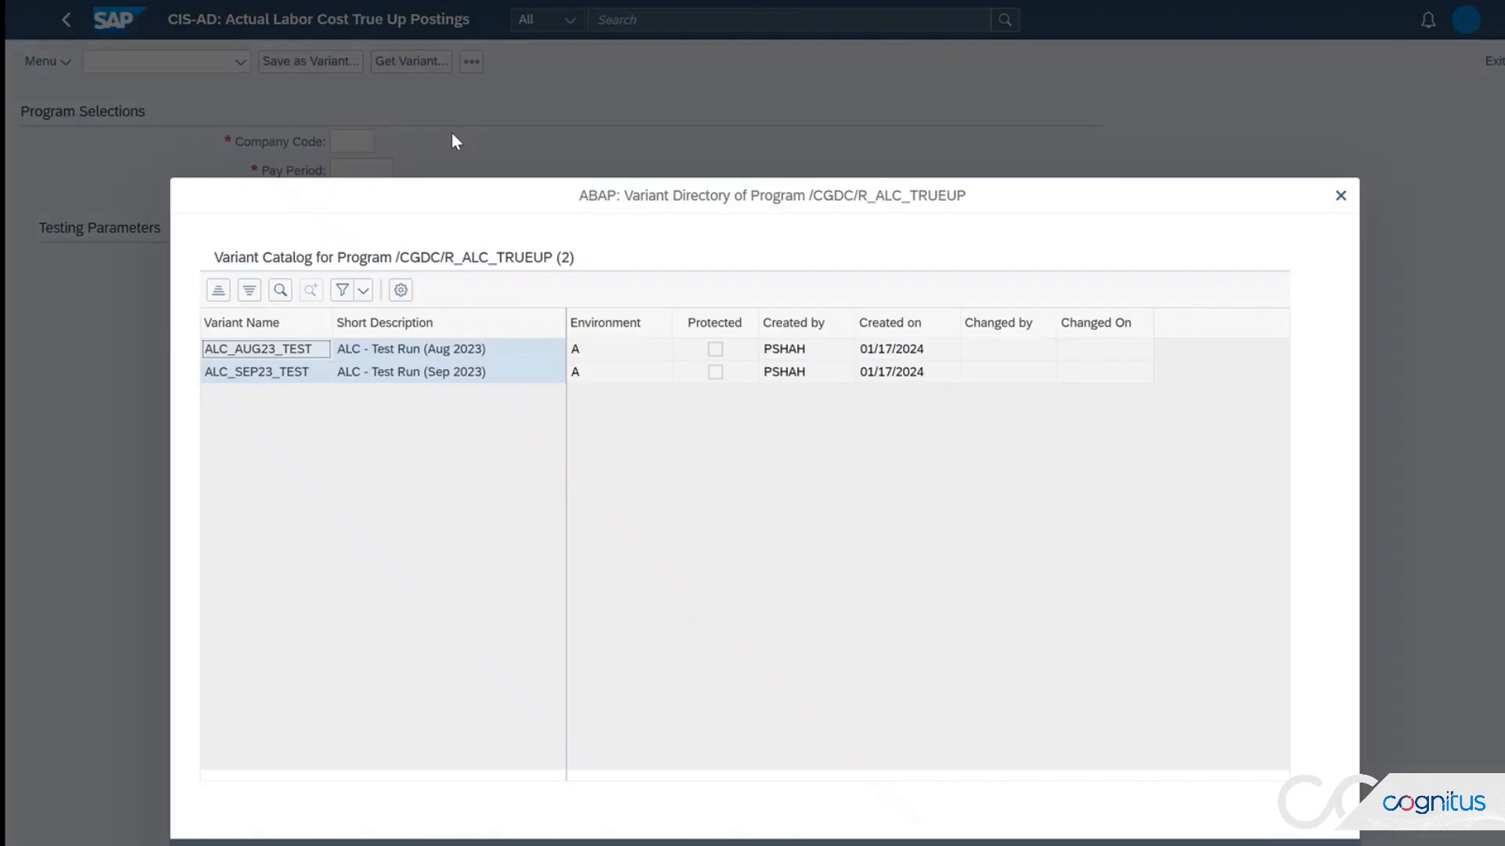
{"action": "double_click", "coordinate": [260, 373]}
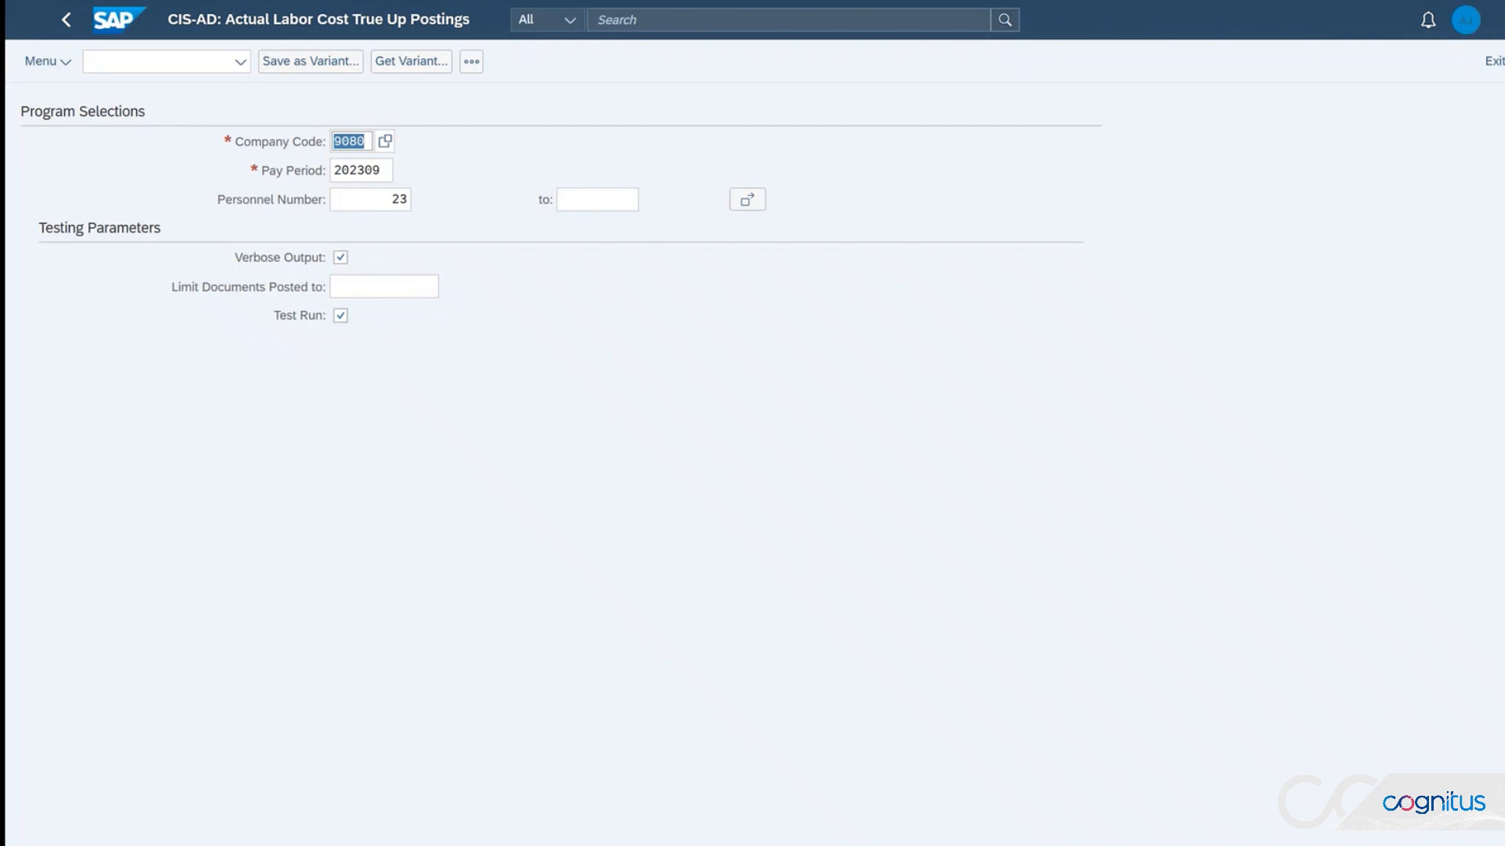
Step: Execute the true-up test run, review the effective rates and FI line items in its output, and return to the home page
{"action": "key", "text": "F8"}
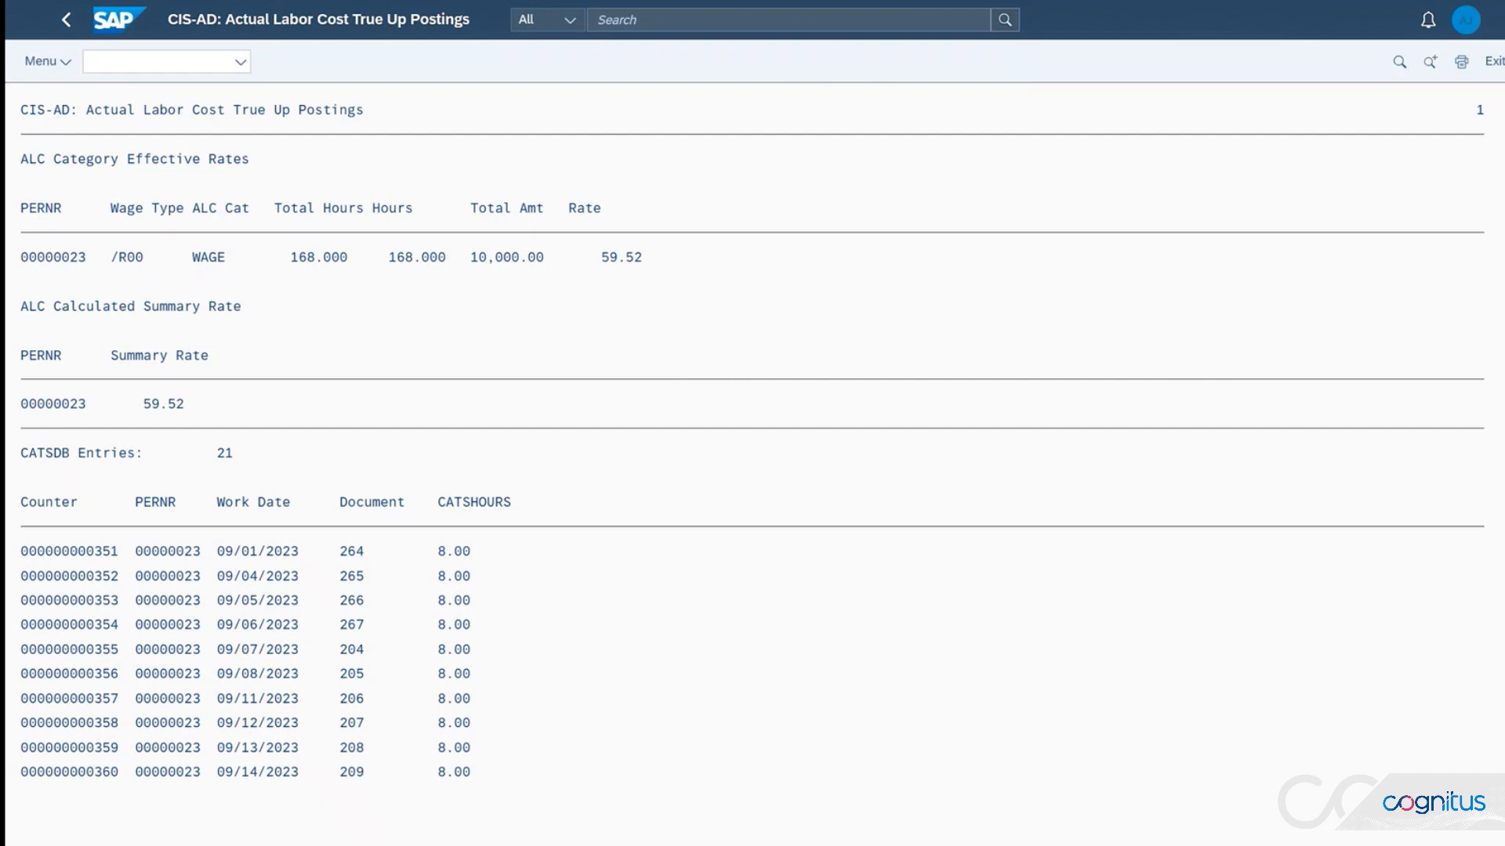
{"action": "key", "text": "Page_Down"}
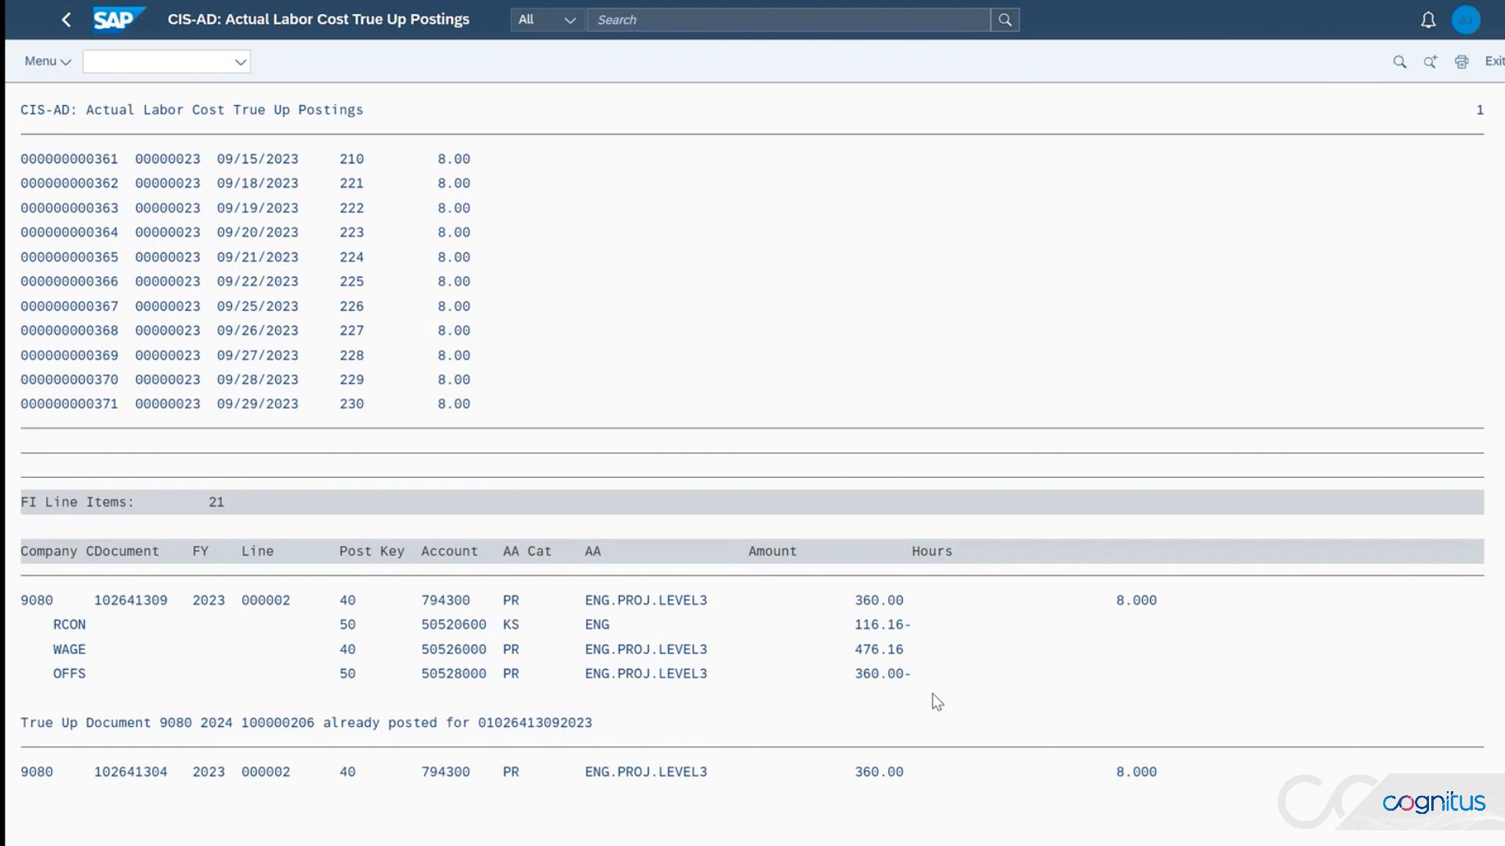
{"action": "left_click", "coordinate": [64, 30]}
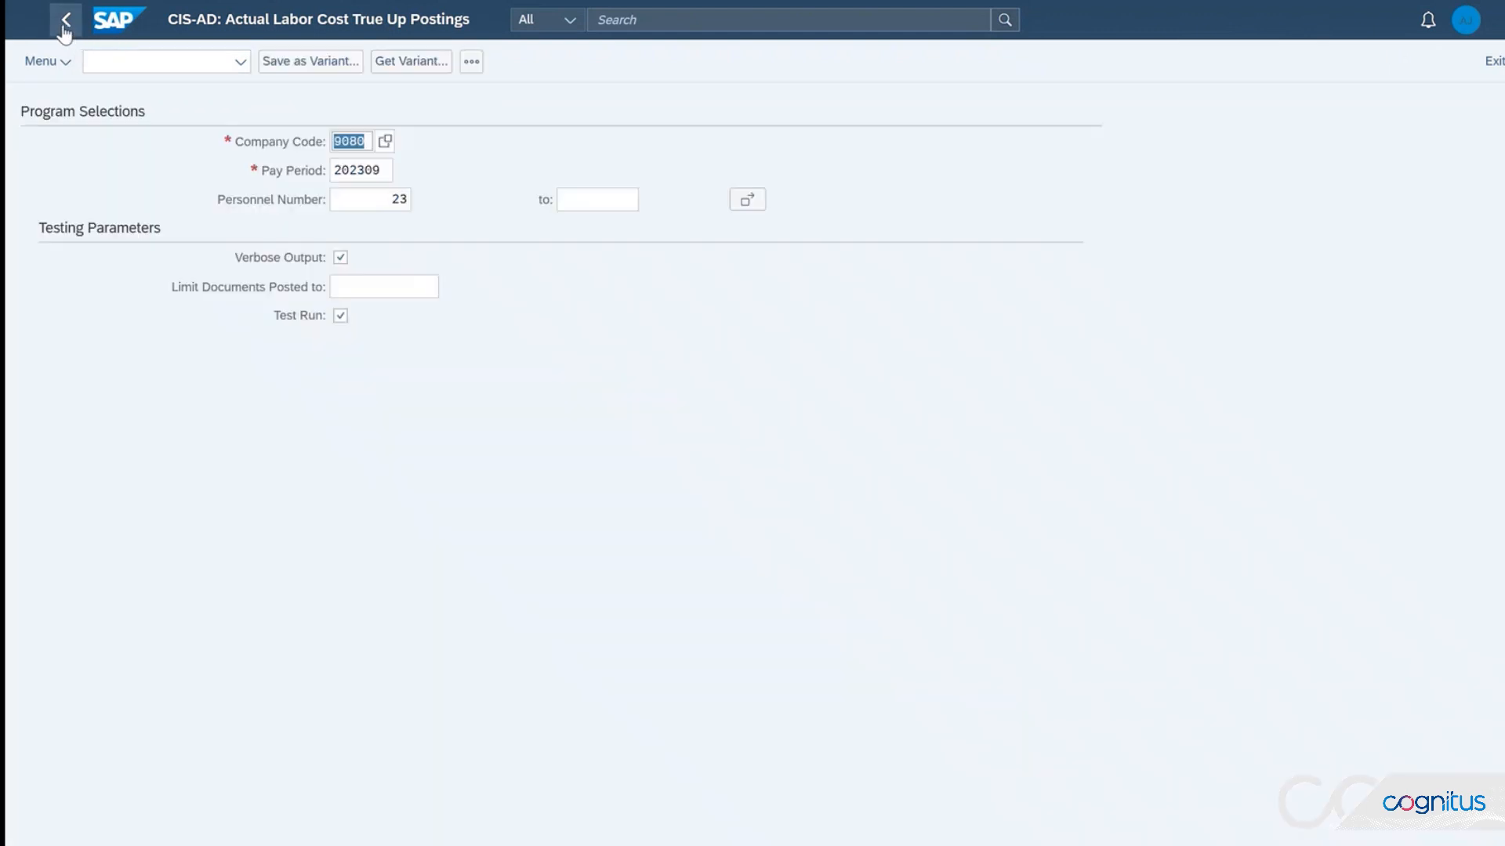
{"action": "left_click", "coordinate": [66, 30]}
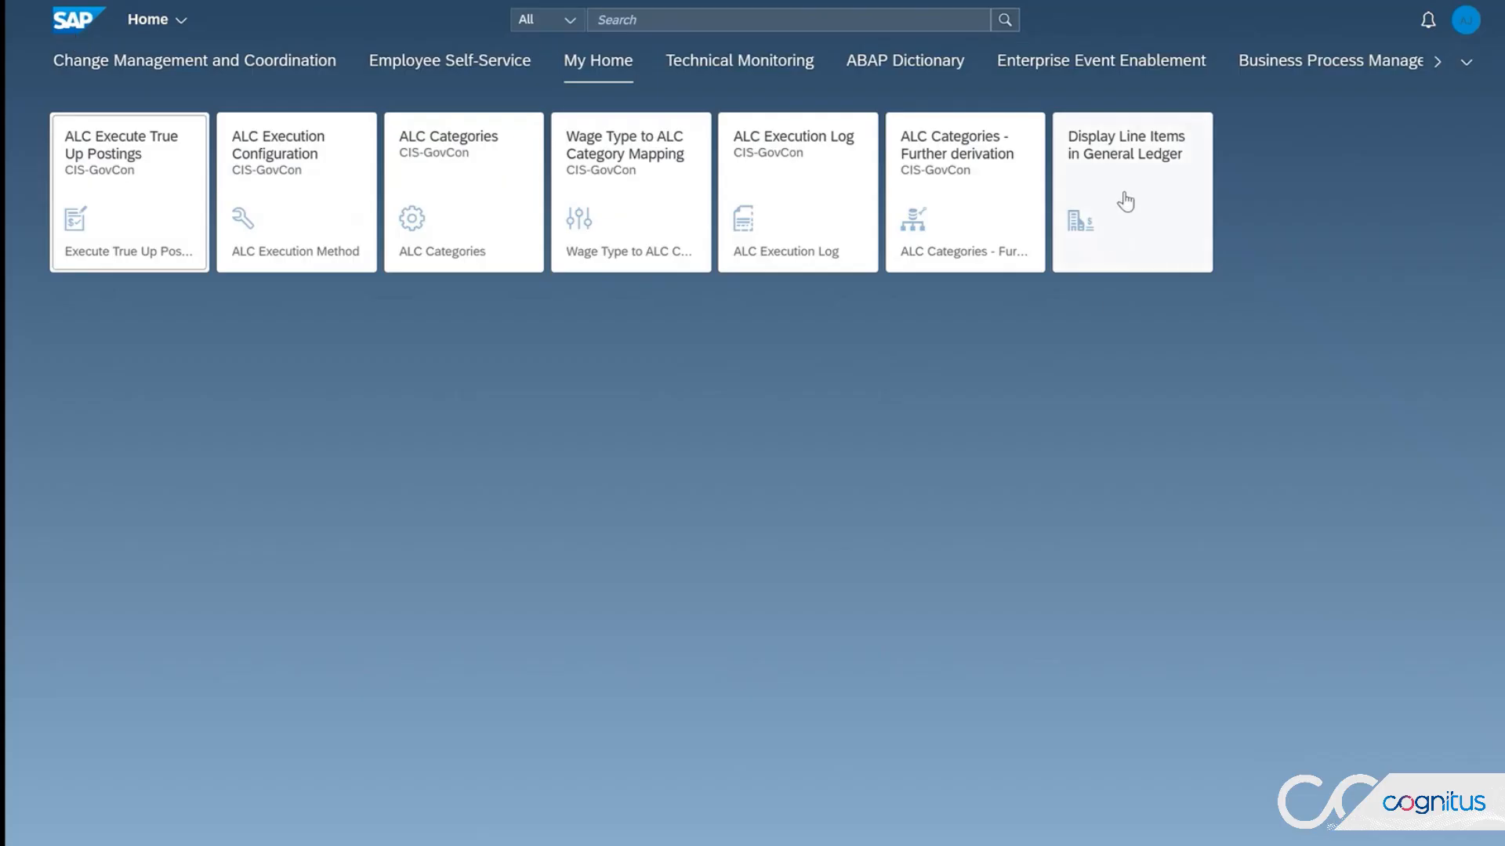
Step: Display general ledger line items with the TIME & ALC Posting - Sep 23 view and Proj-WBS-Person layout, checking the first ALC normal wages amount
{"action": "left_click", "coordinate": [1125, 202]}
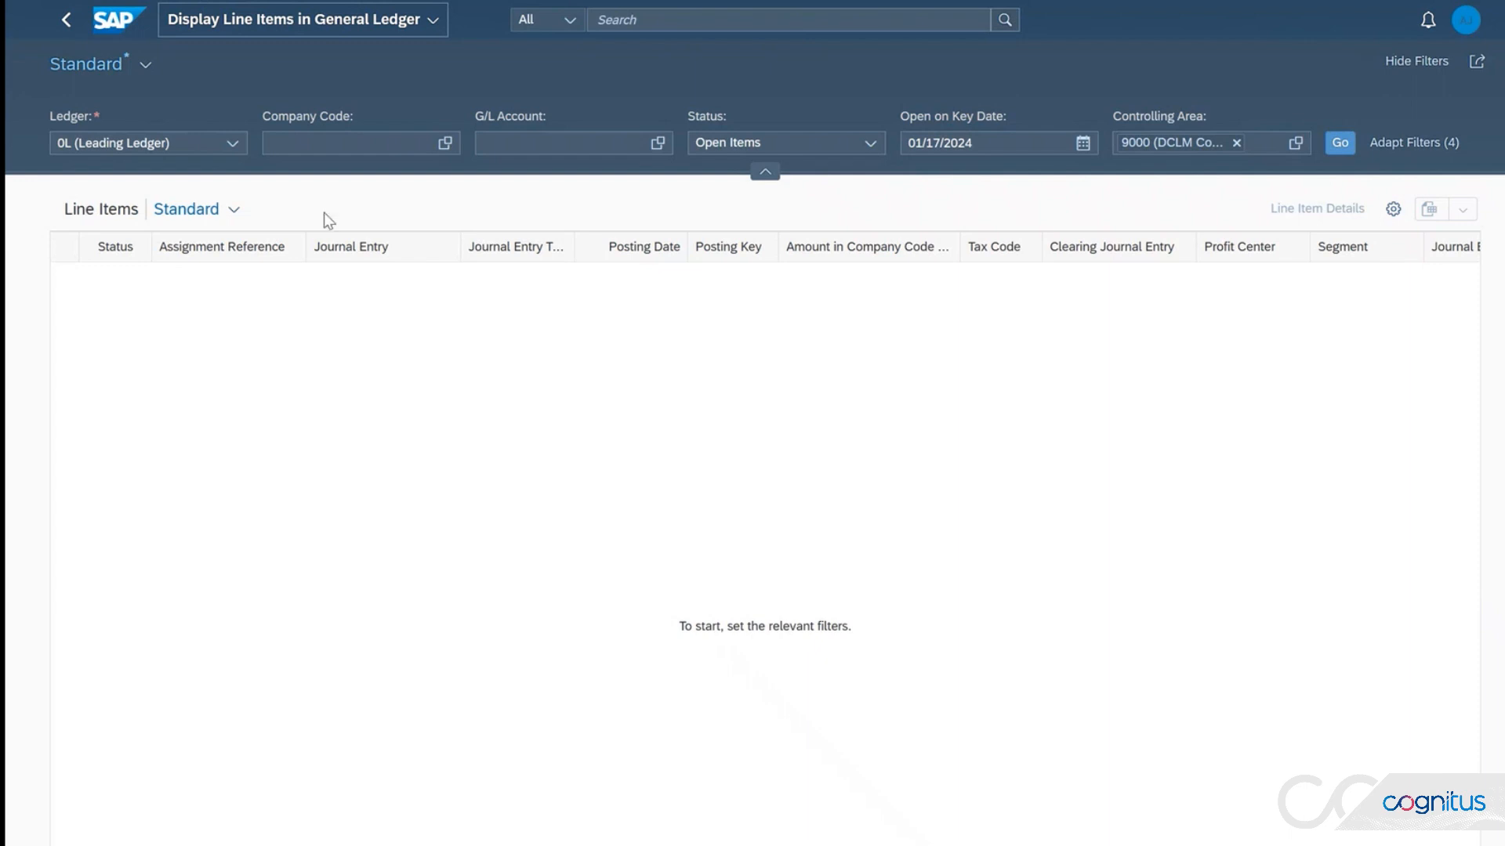
{"action": "left_click", "coordinate": [144, 65]}
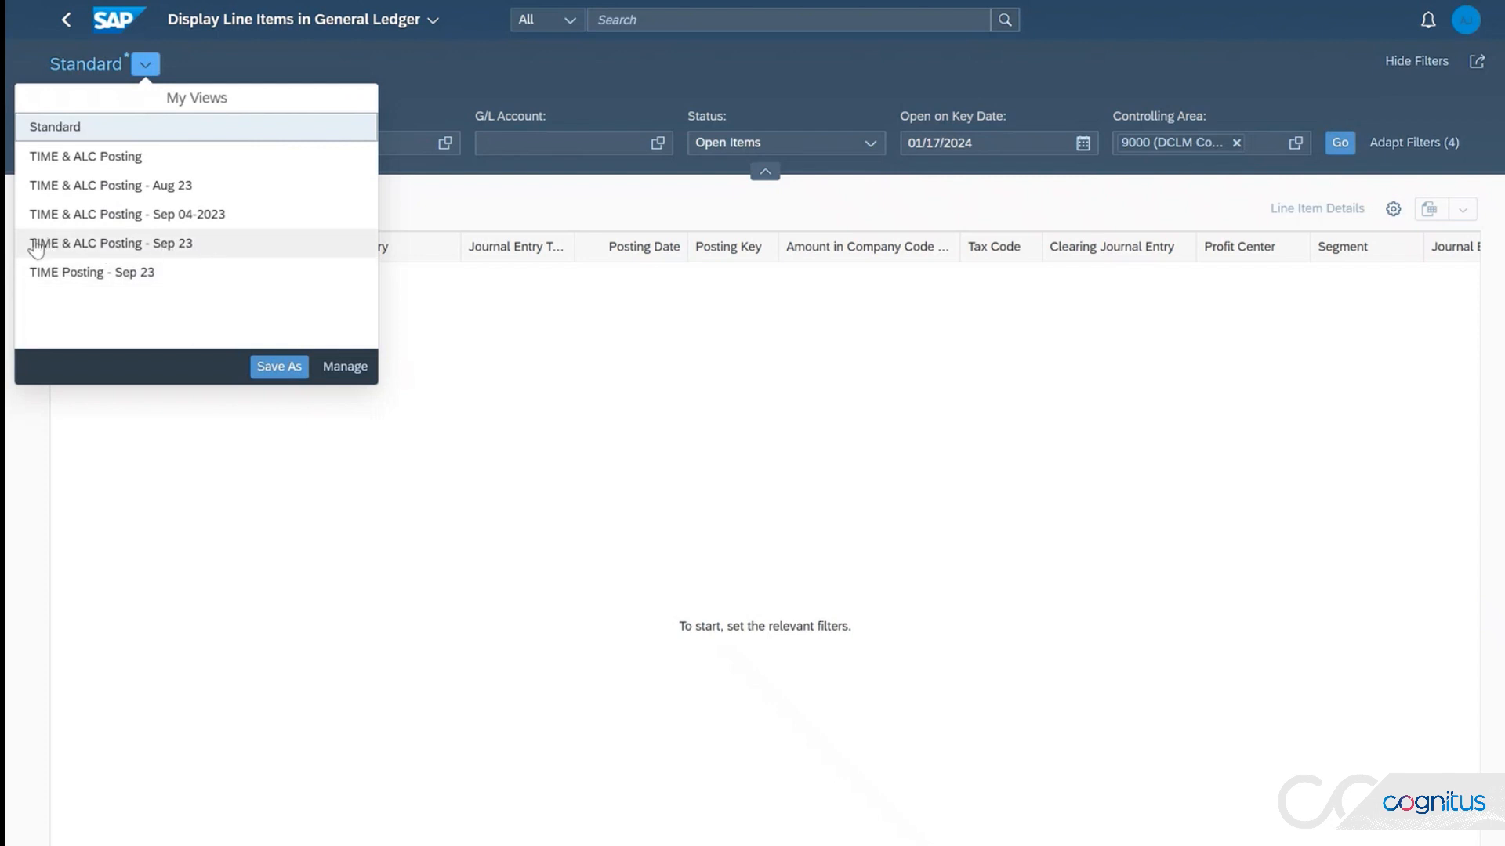
{"action": "left_click", "coordinate": [176, 243]}
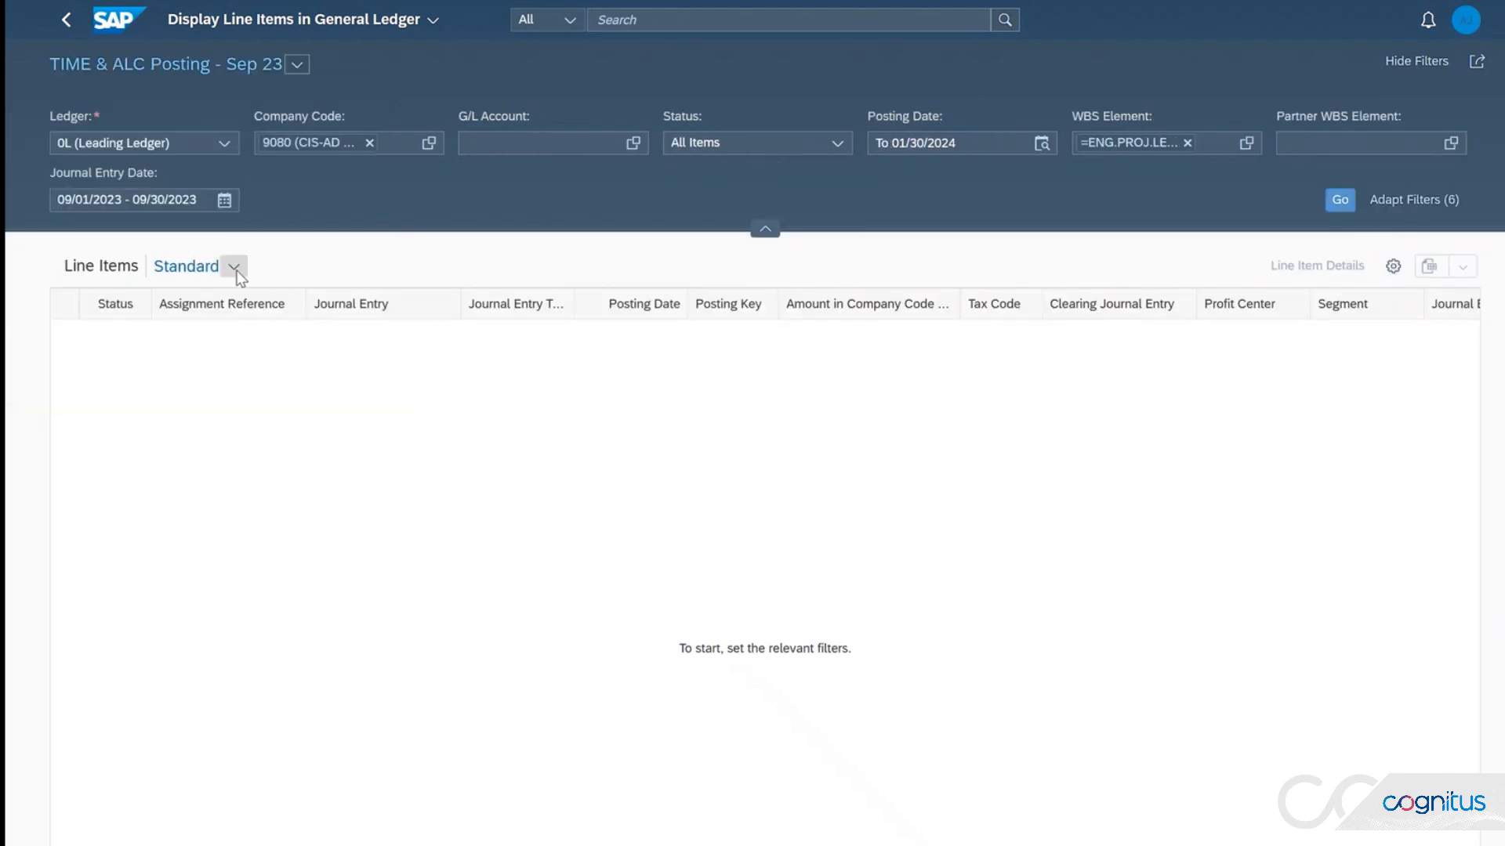
{"action": "left_click", "coordinate": [235, 268]}
{"action": "left_click", "coordinate": [149, 348]}
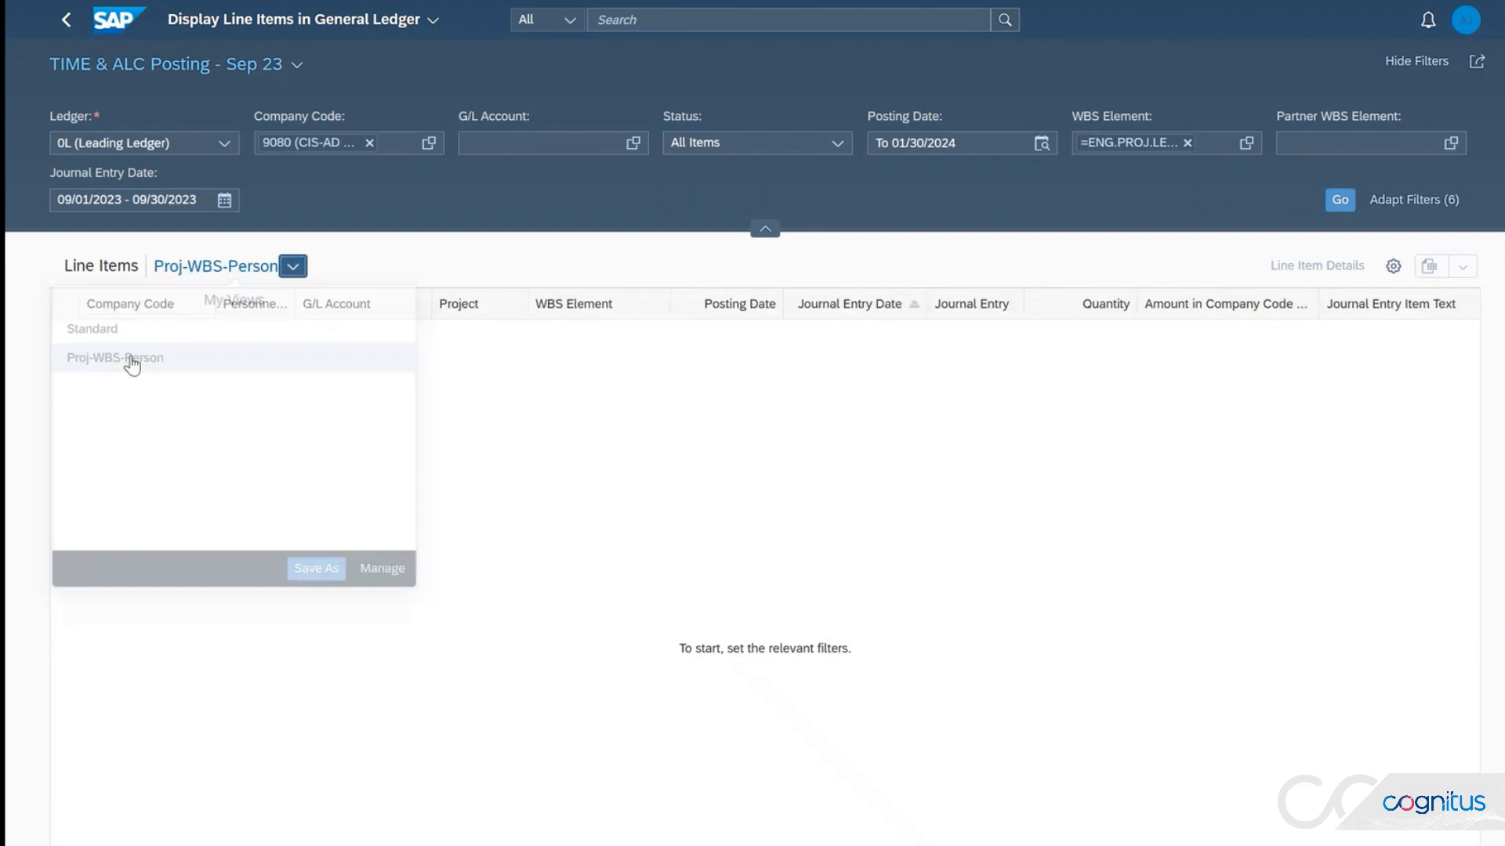
{"action": "left_click", "coordinate": [1342, 200]}
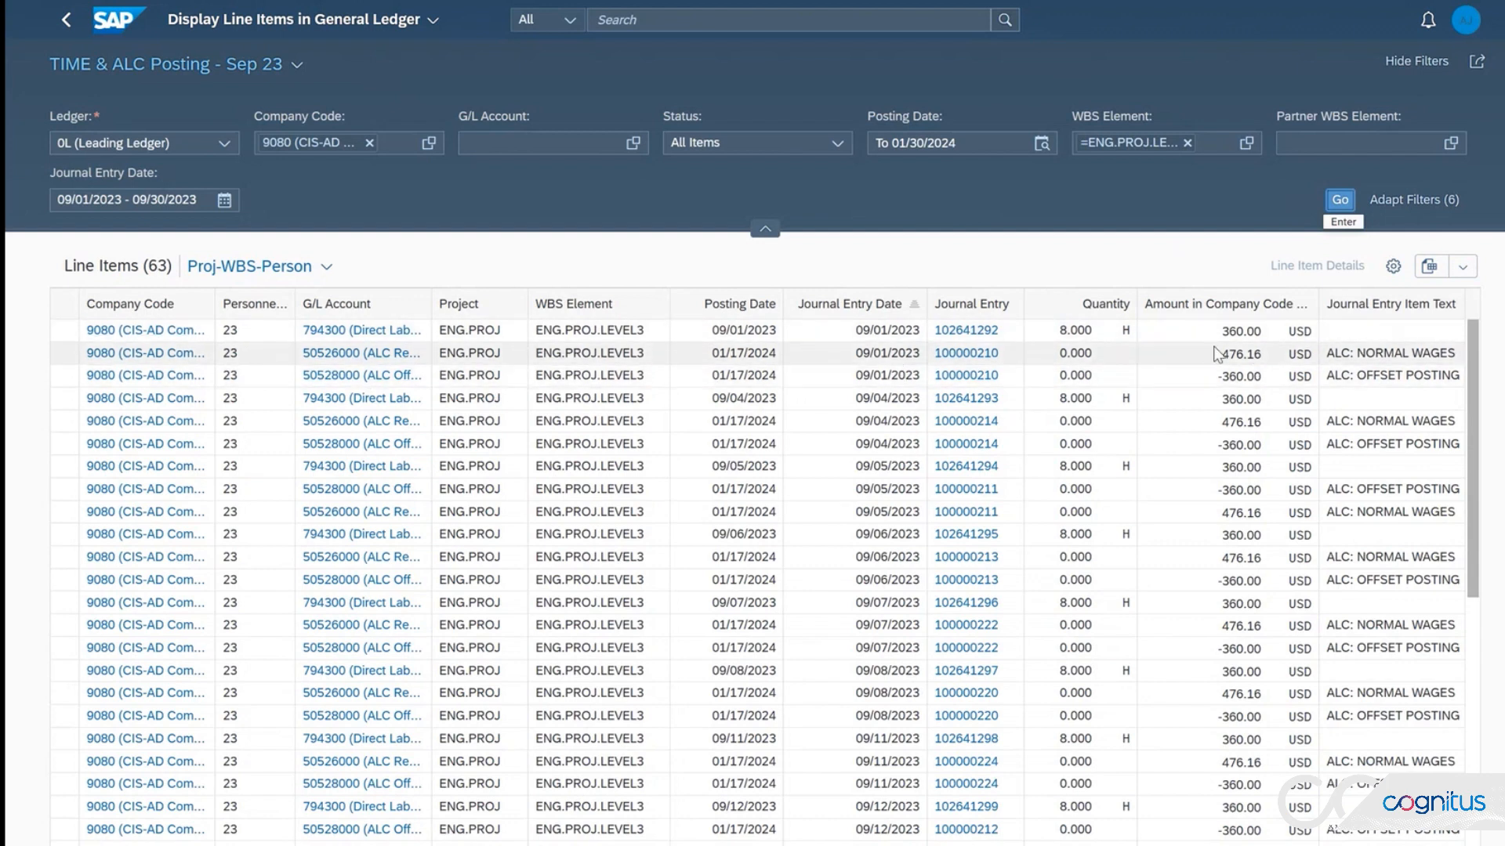
{"action": "left_click_drag", "start_coordinate": [1223, 329], "coordinate": [1273, 355]}
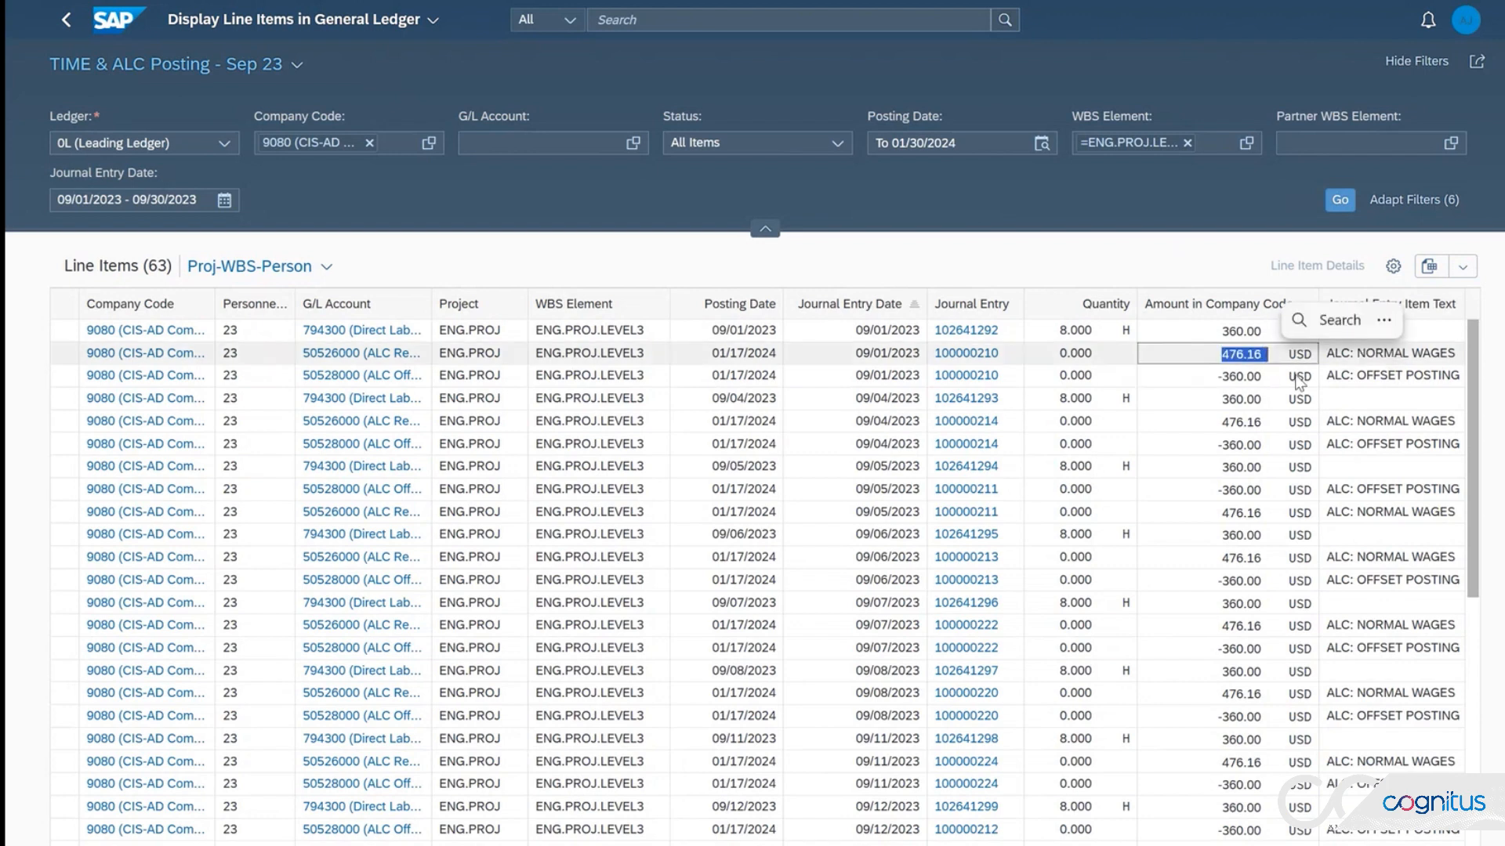
{"action": "left_click", "coordinate": [1268, 352]}
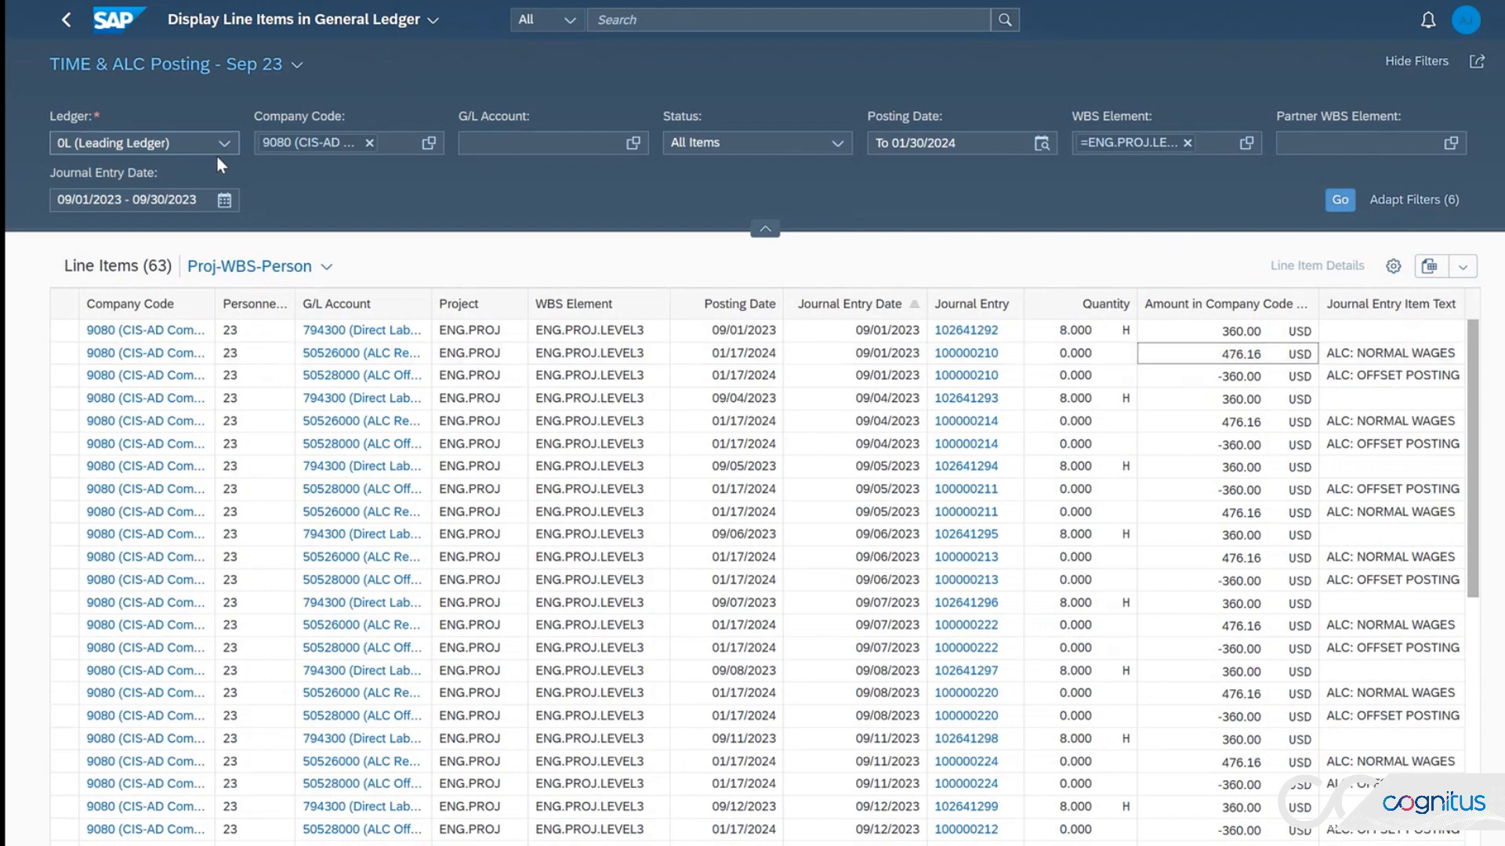
Step: Switch to the TIME & ALC Posting - Sep 04-2023 view and compare the direct labor, offset posting and normal wages amounts
{"action": "left_click", "coordinate": [298, 63]}
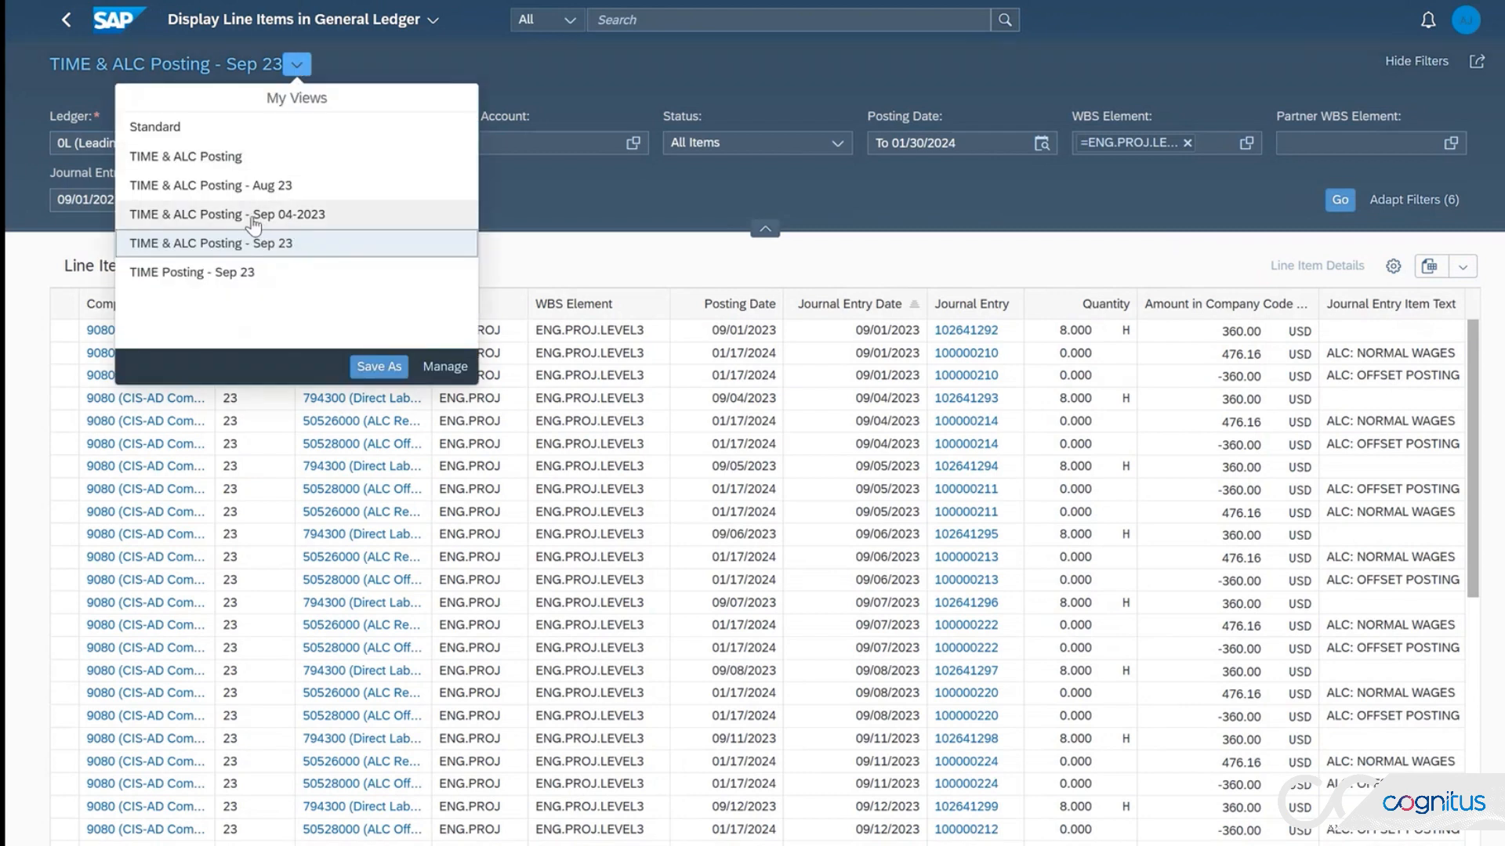
{"action": "left_click", "coordinate": [291, 223]}
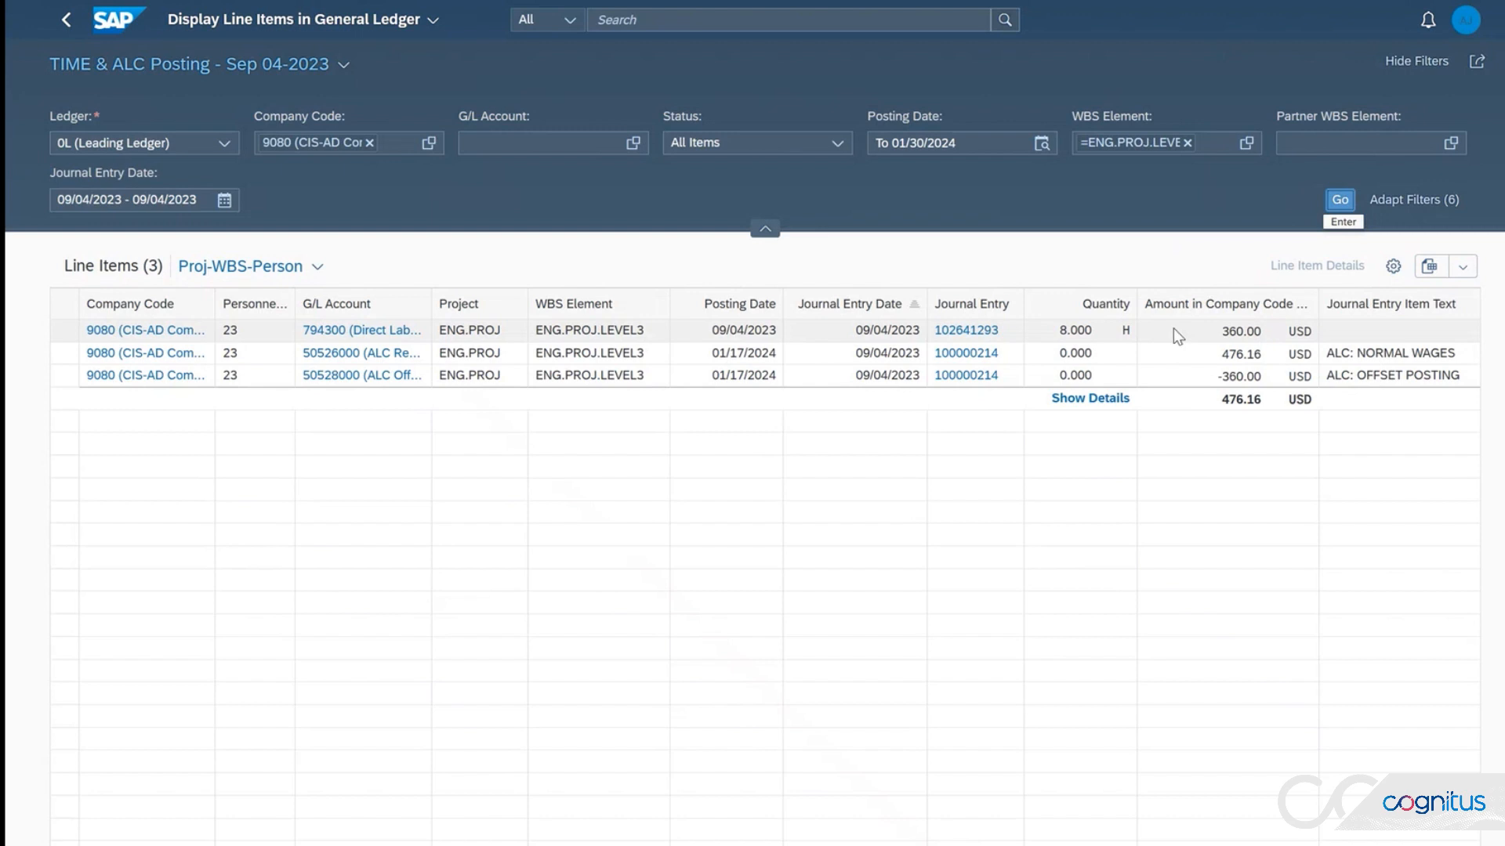
{"action": "left_click_drag", "start_coordinate": [1221, 336], "coordinate": [1272, 335]}
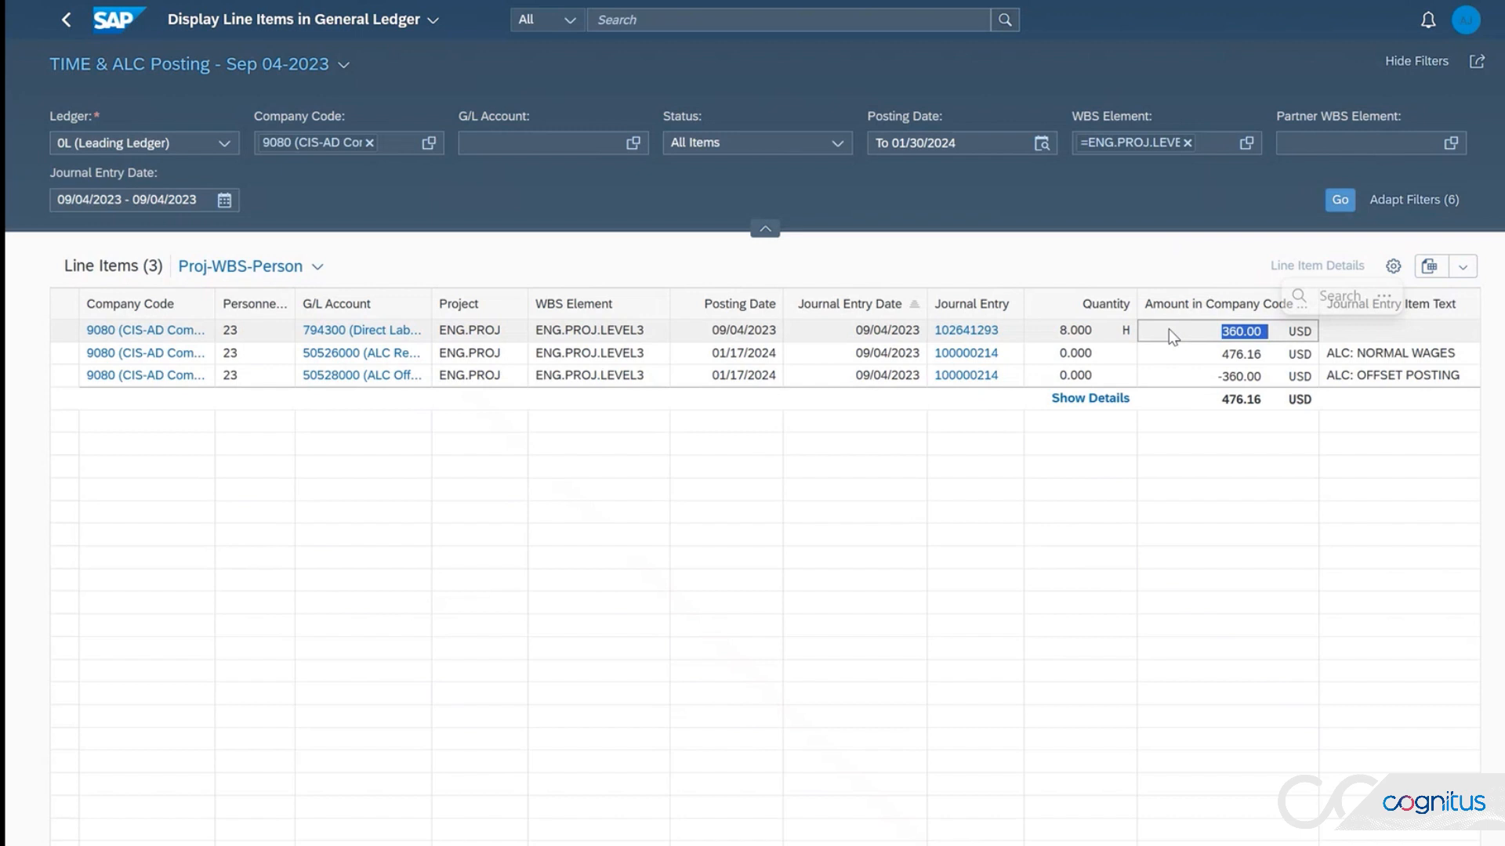
{"action": "left_click", "coordinate": [1205, 379]}
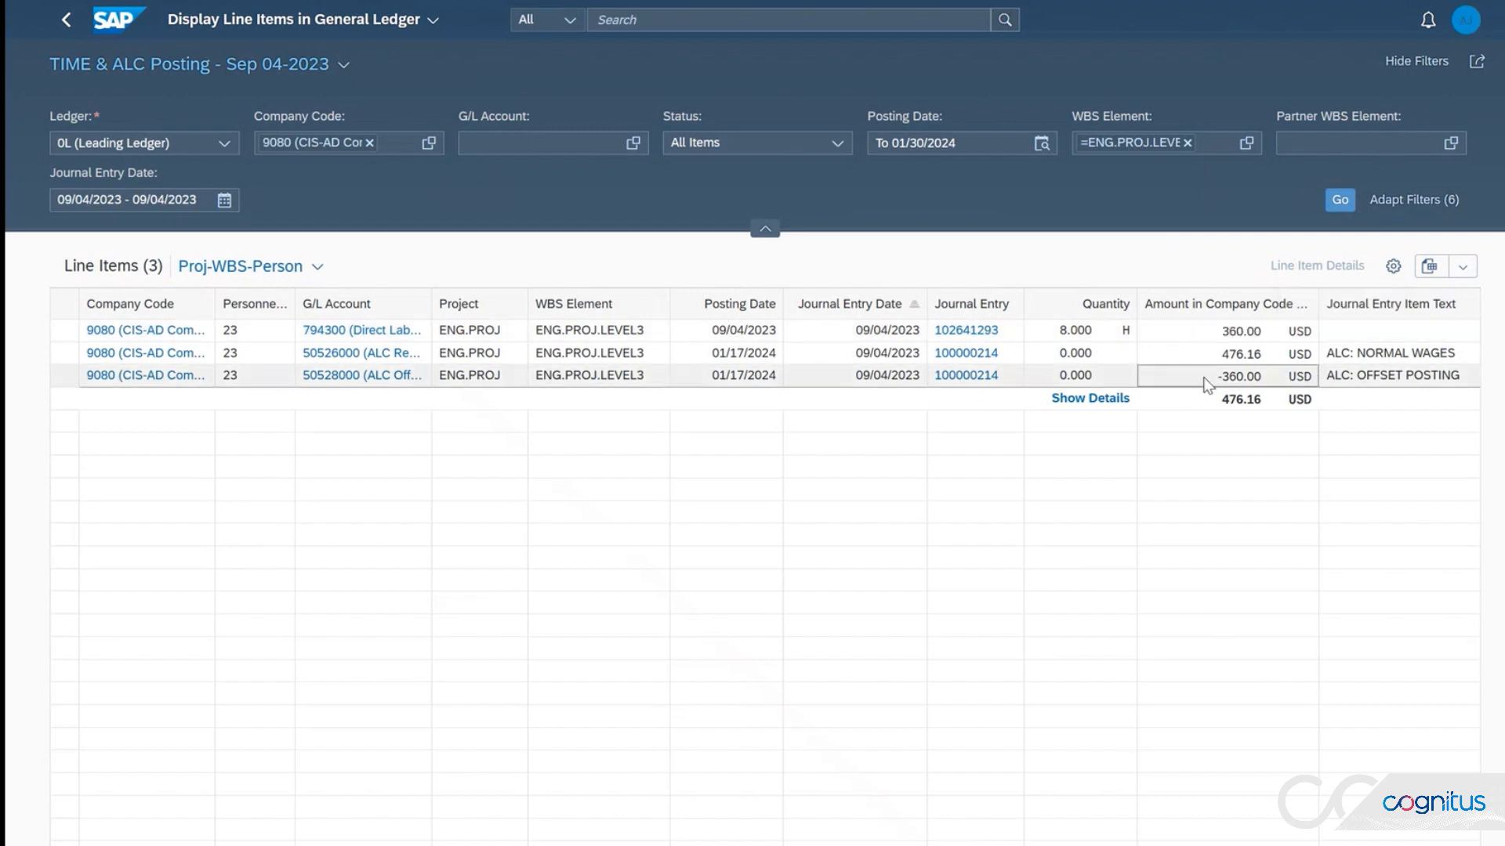
{"action": "left_click", "coordinate": [1236, 357]}
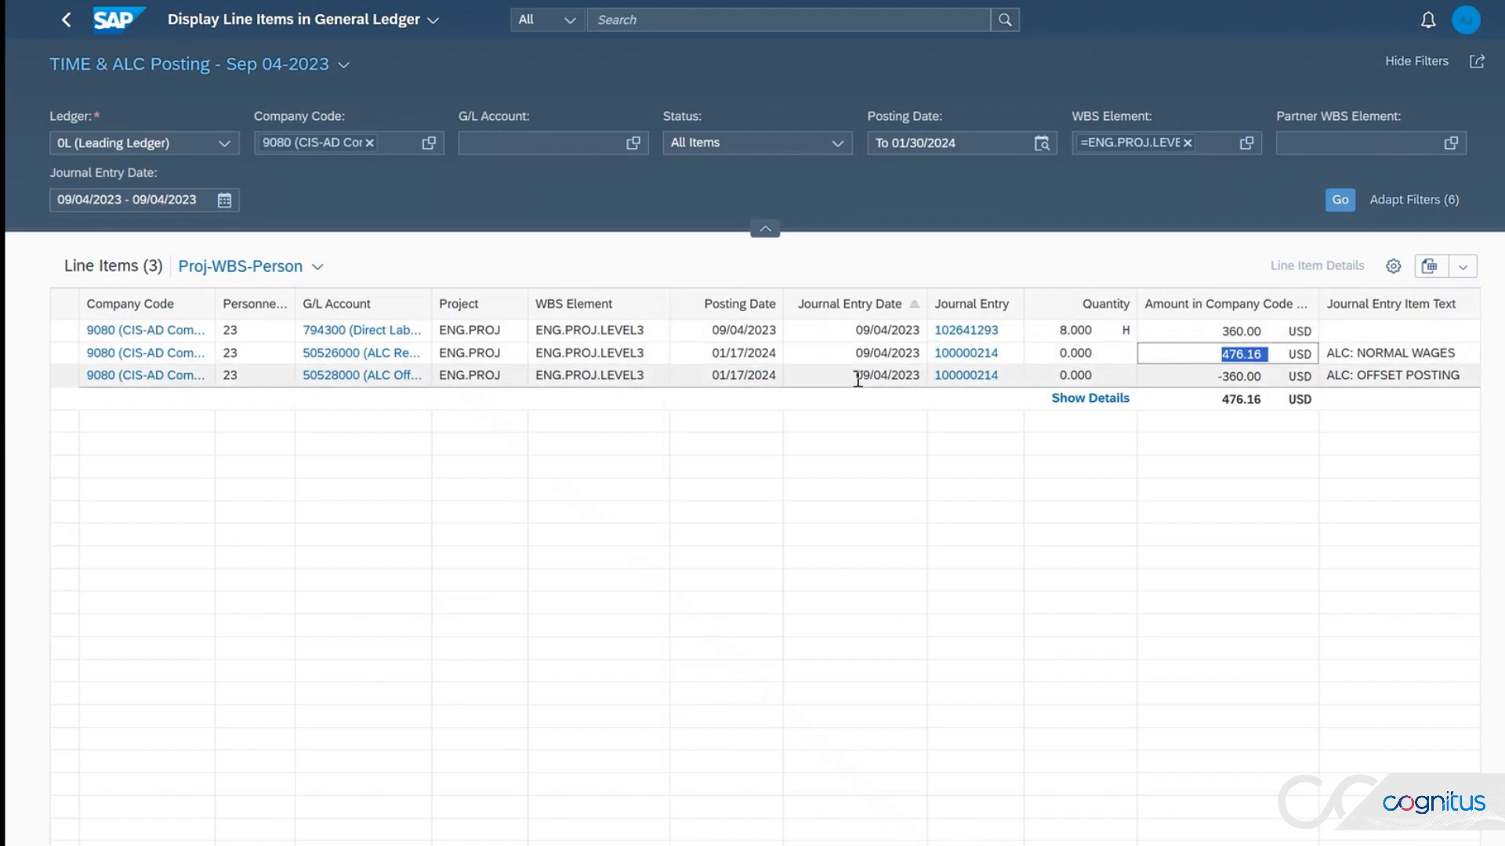
{"action": "left_click", "coordinate": [1390, 349]}
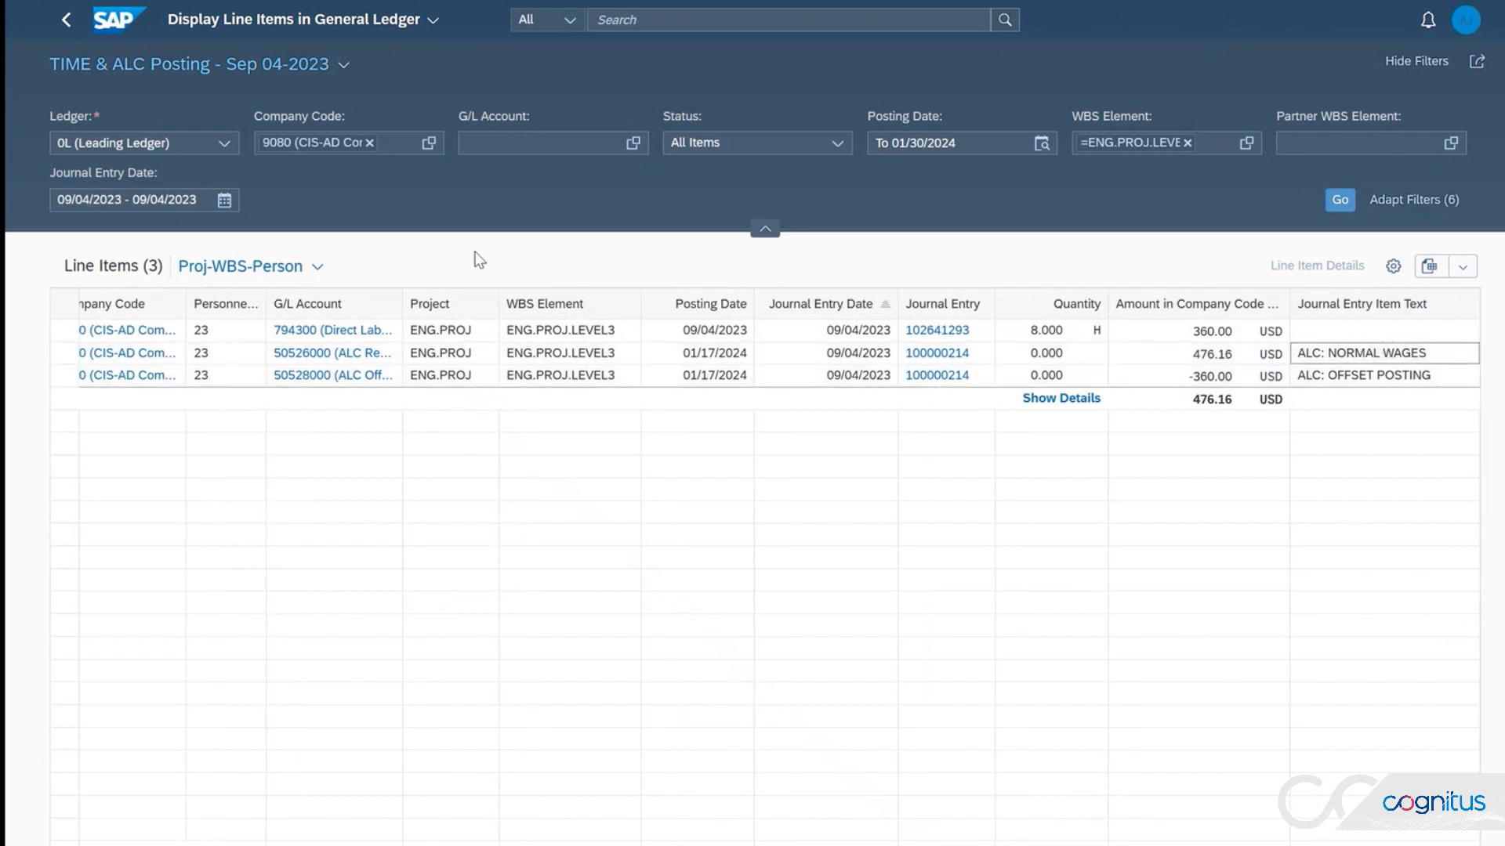